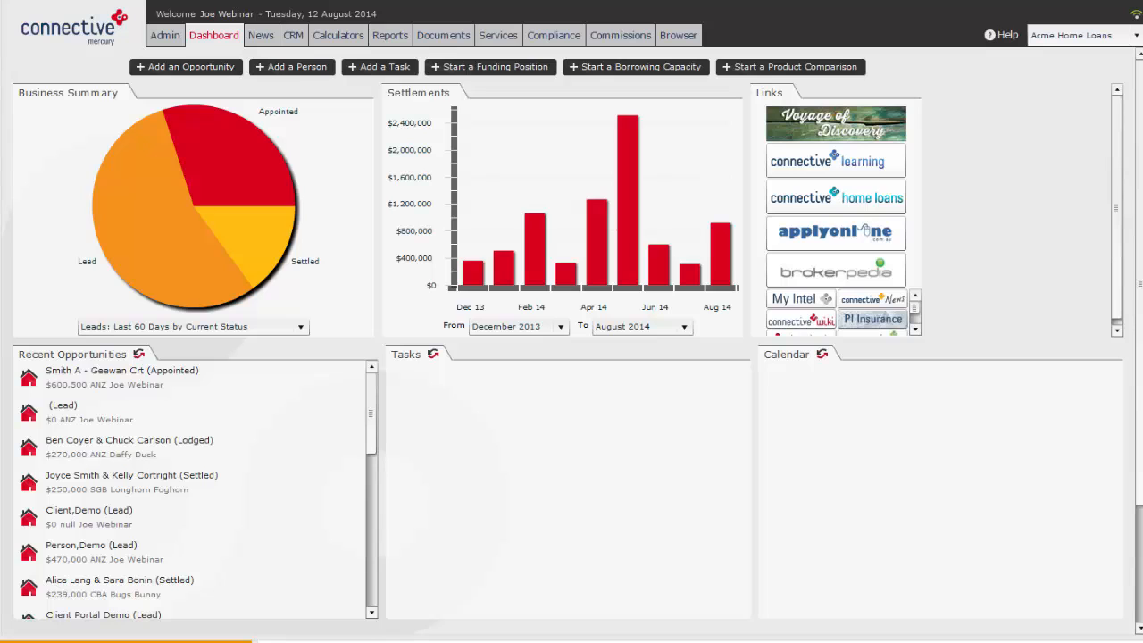
Open the Manage Payees list in the Commissions section
{"action": "left_click", "coordinate": [620, 35]}
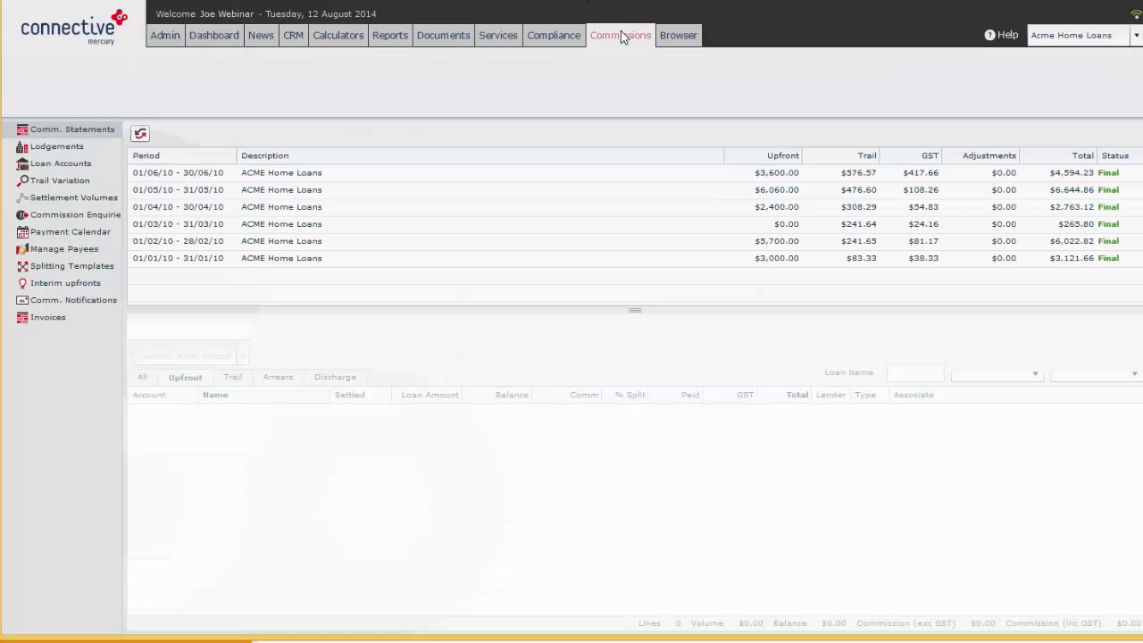
{"action": "left_click", "coordinate": [68, 247]}
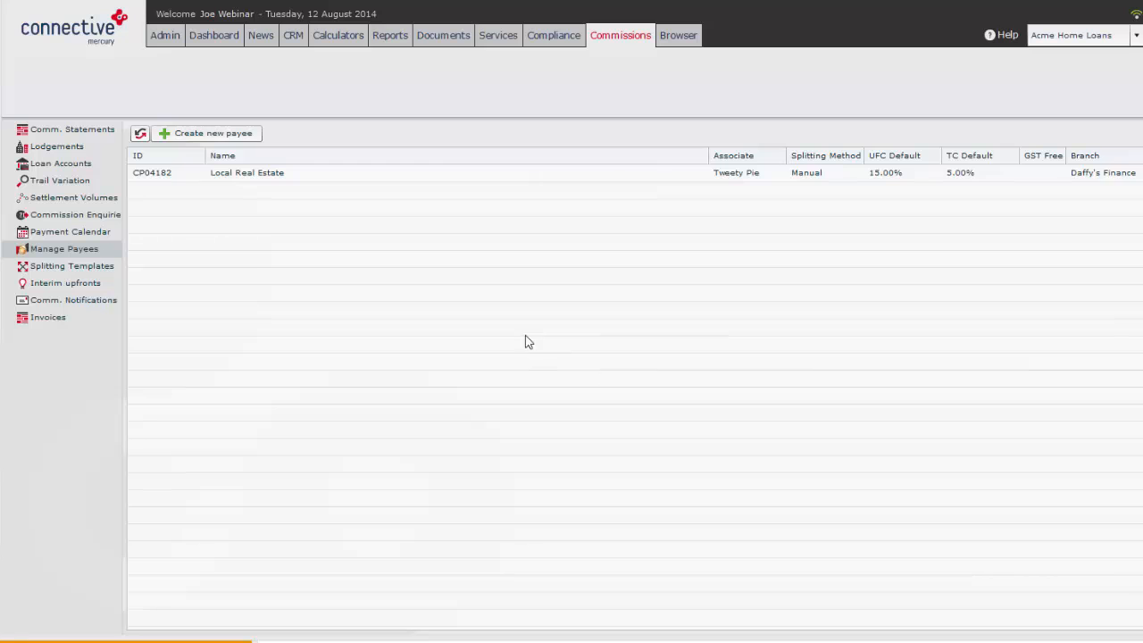
{"action": "left_click", "coordinate": [145, 174]}
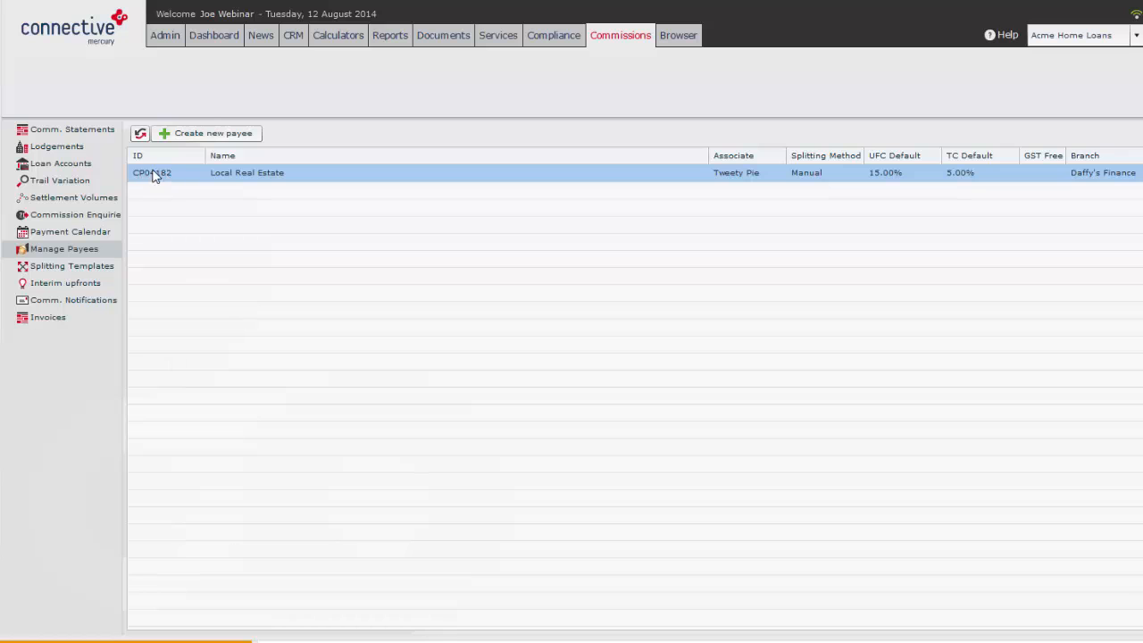
{"action": "left_click", "coordinate": [77, 134]}
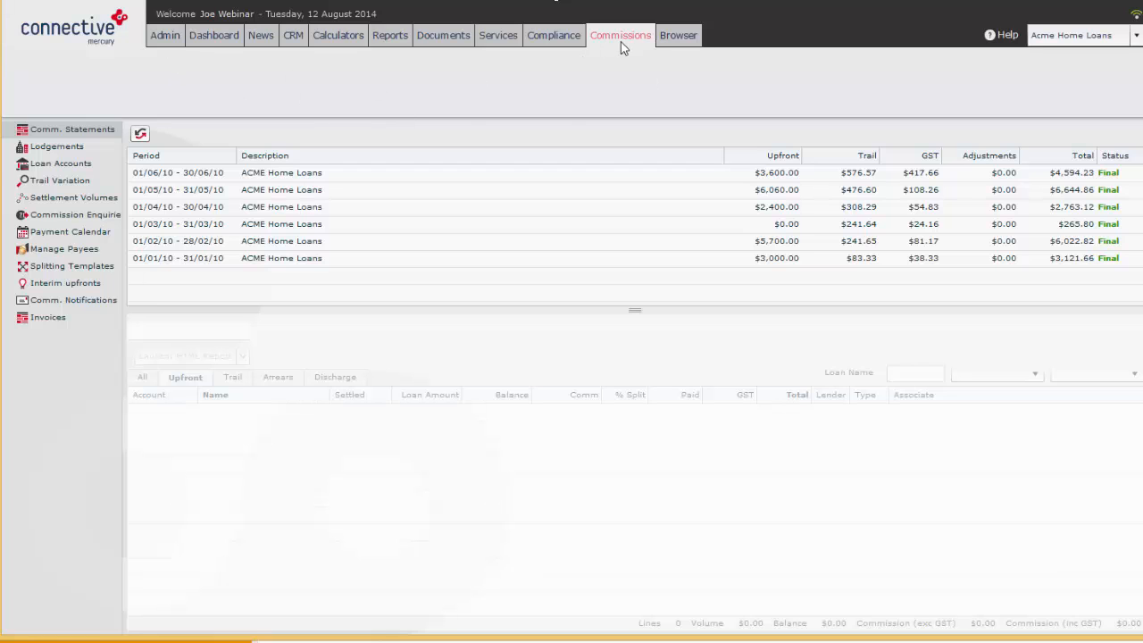
{"action": "left_click", "coordinate": [58, 249]}
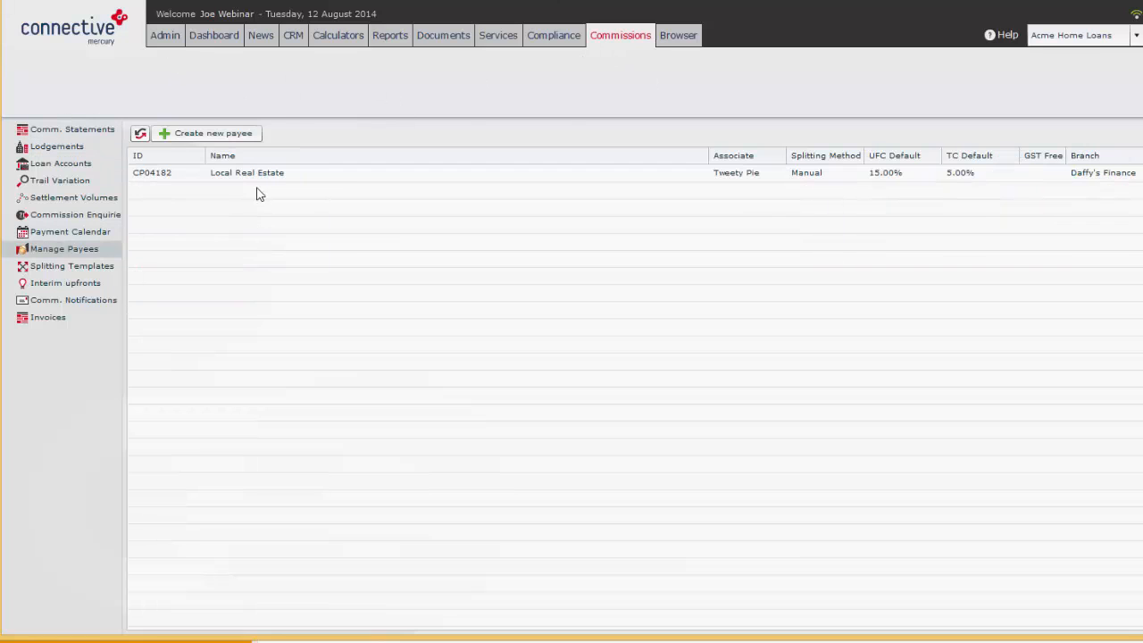
Create a new payee named Demo Payee and assign it to the virtual branch Apple Creek Home Loans
{"action": "left_click", "coordinate": [222, 138]}
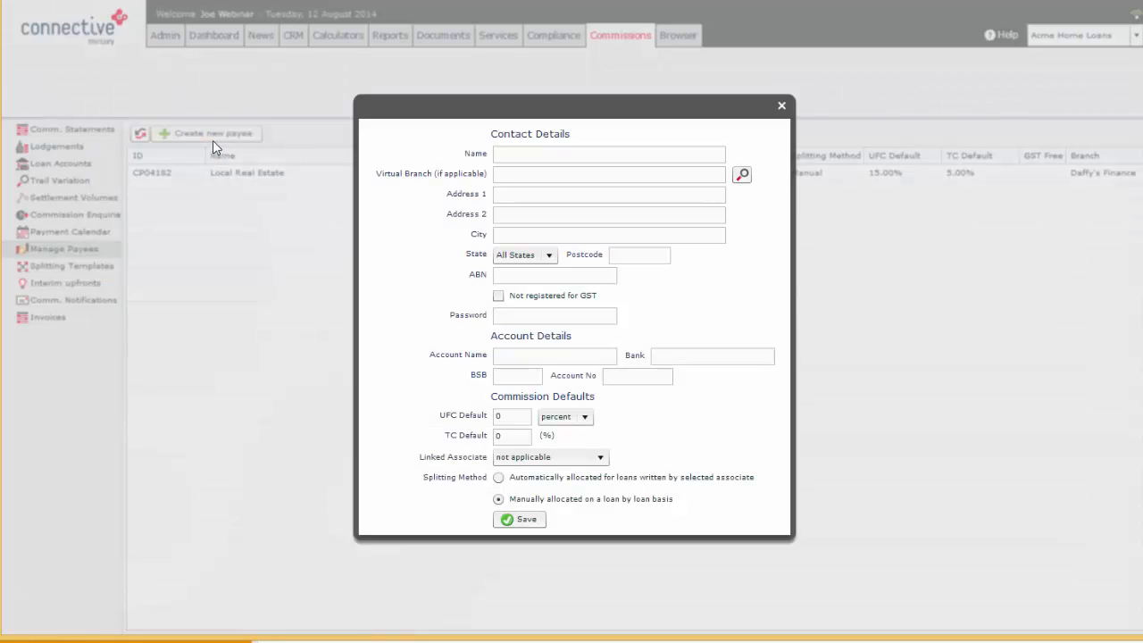
{"action": "left_click", "coordinate": [609, 153]}
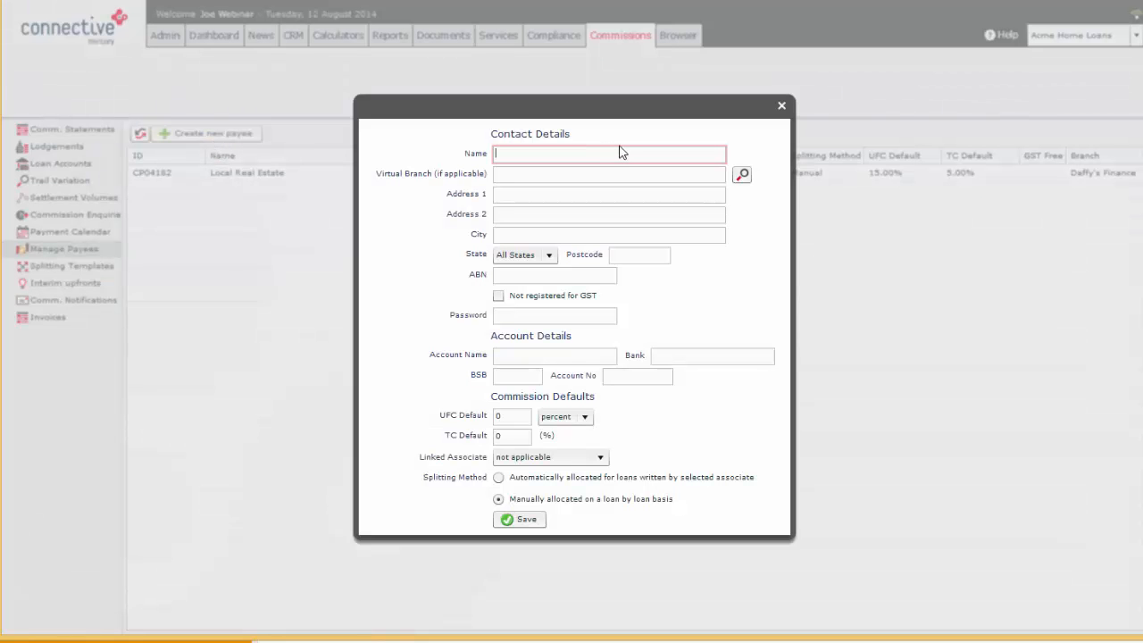
{"action": "type", "text": "Demo Payee"}
{"action": "left_click", "coordinate": [744, 175]}
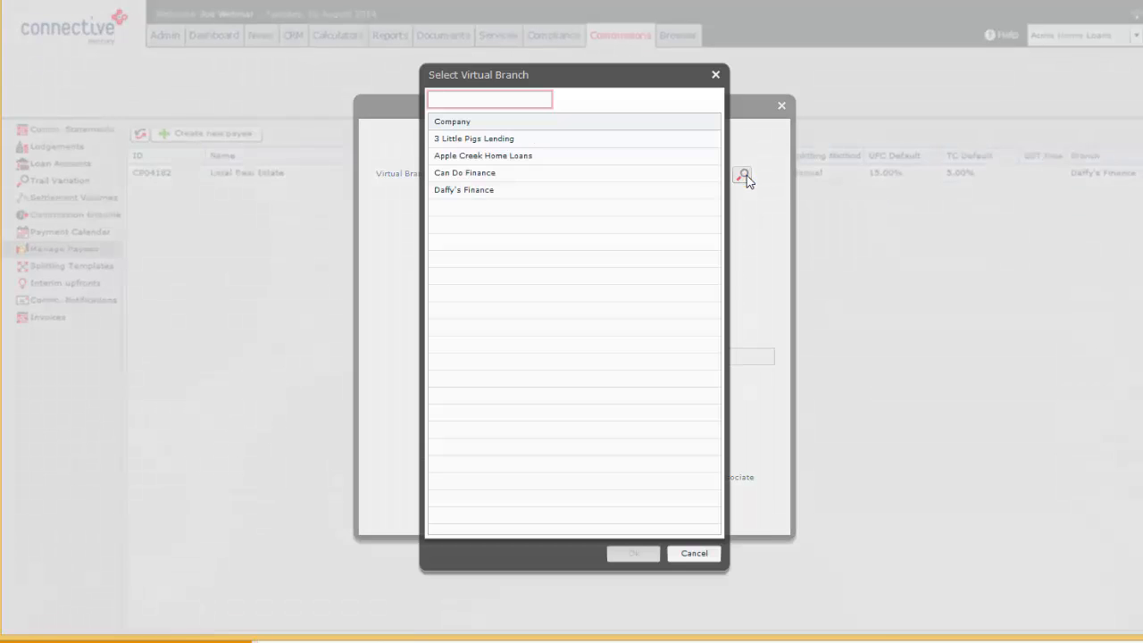
{"action": "left_click", "coordinate": [507, 156]}
{"action": "left_click", "coordinate": [639, 553]}
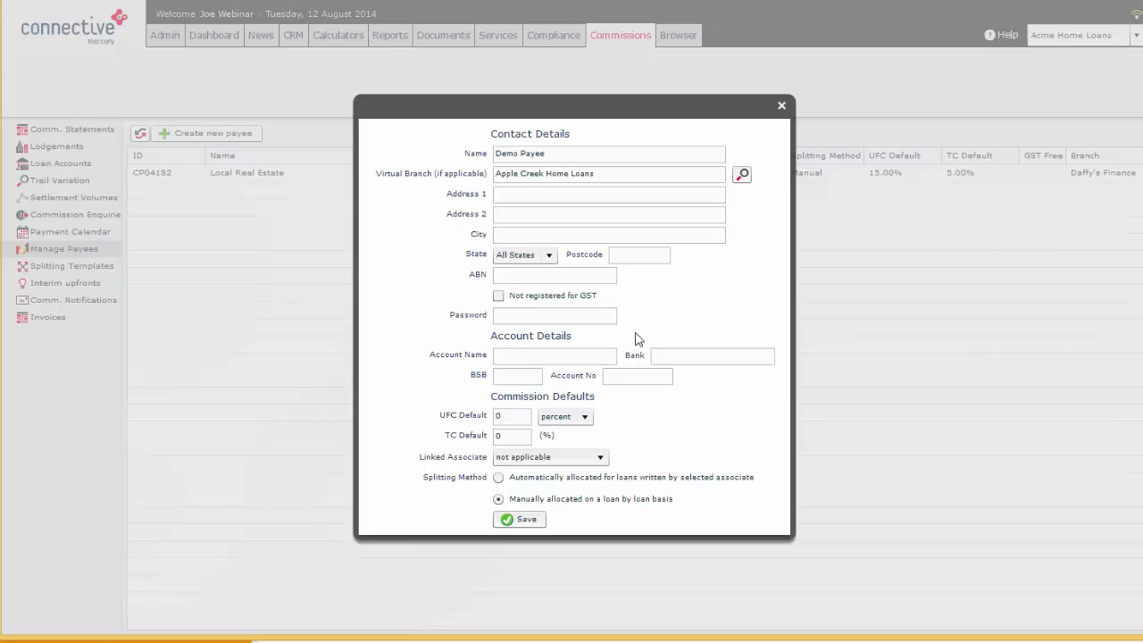
Fill in the payee's street address, city and postcode, and choose VIC as the state
{"action": "left_click", "coordinate": [530, 198]}
{"action": "type", "text": "Demo Address"}
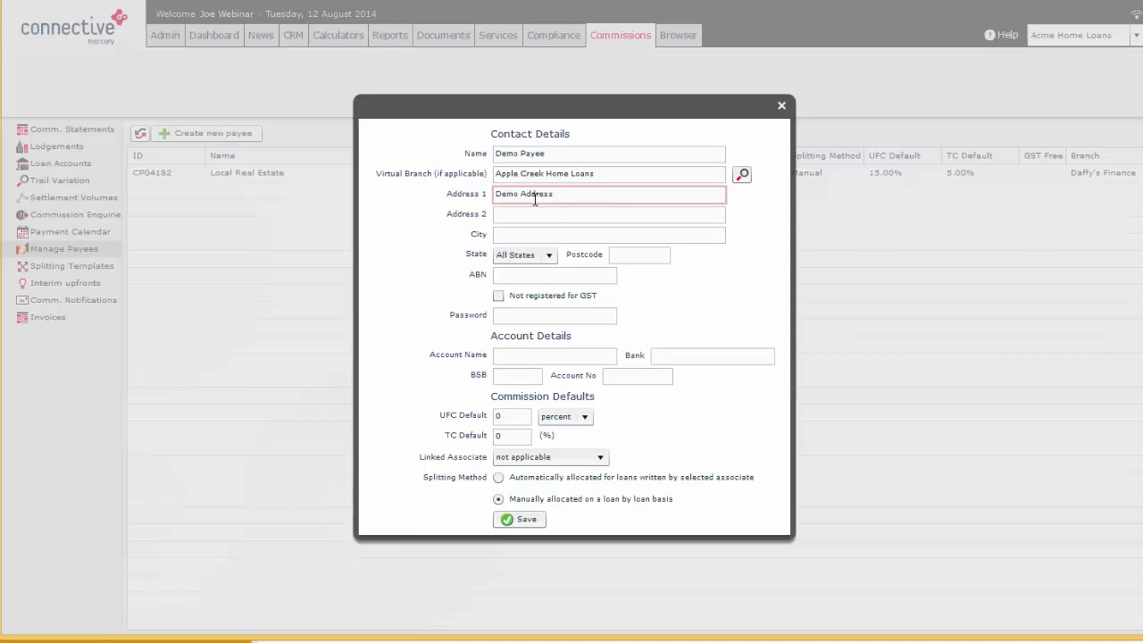
{"action": "key", "text": "Tab"}
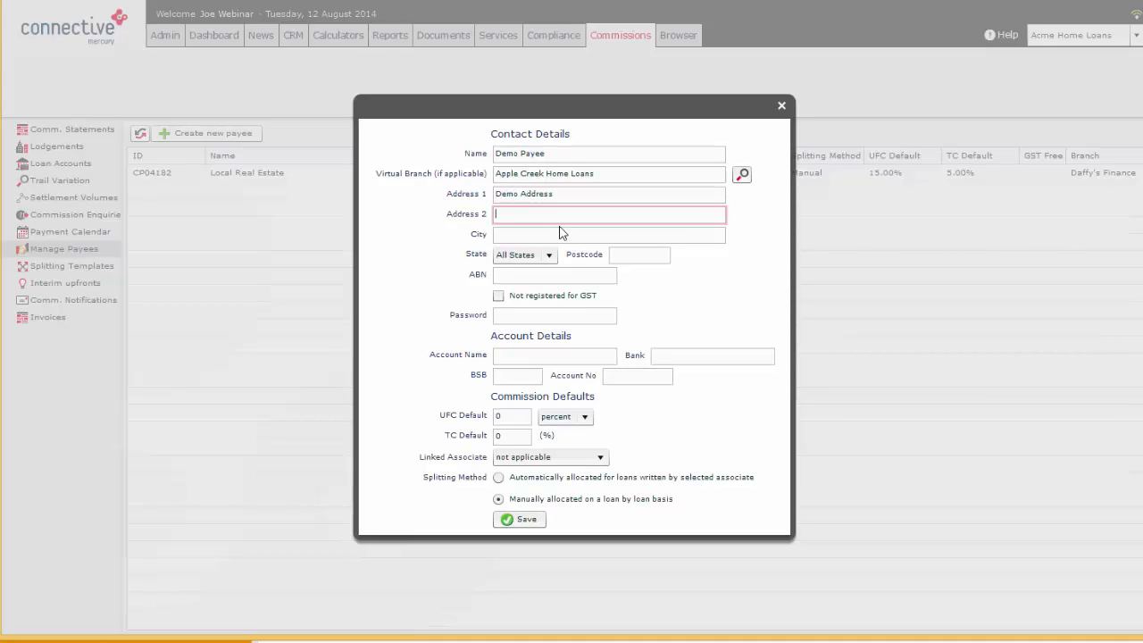
{"action": "key", "text": "Tab"}
{"action": "type", "text": "Melbourne"}
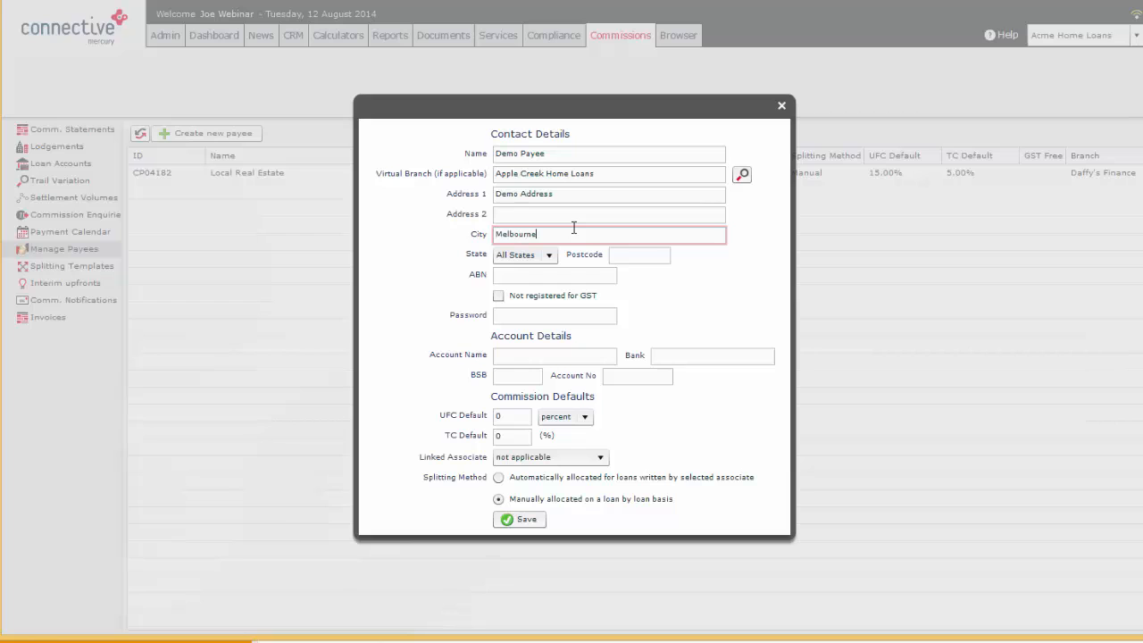
{"action": "left_click", "coordinate": [663, 255]}
{"action": "type", "text": "3000"}
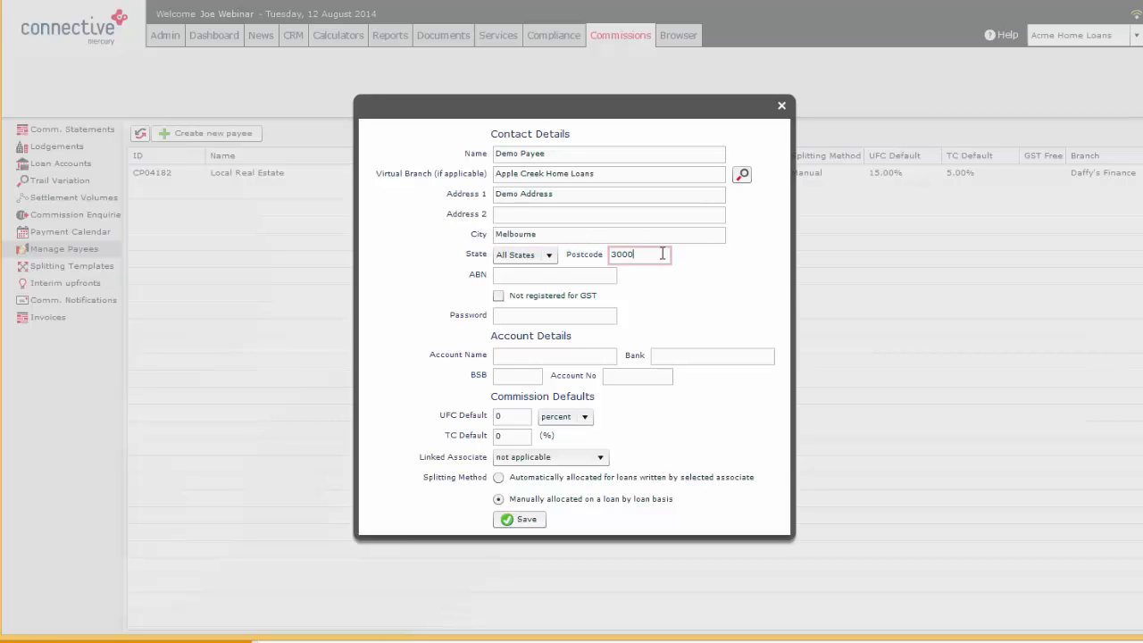
{"action": "left_click", "coordinate": [545, 256]}
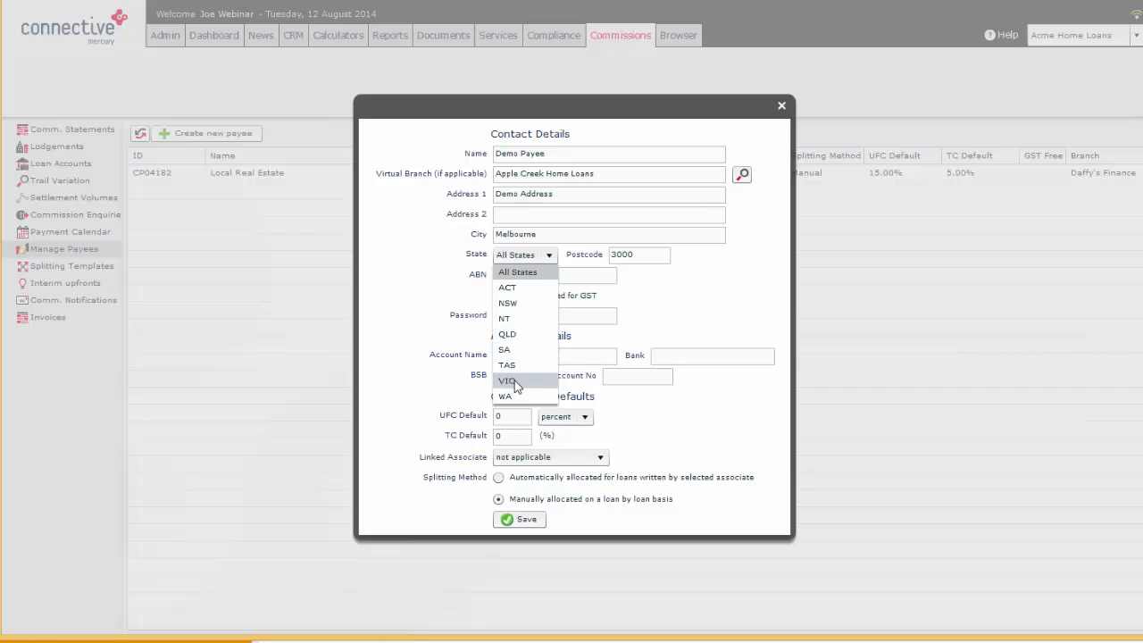
{"action": "left_click", "coordinate": [513, 381]}
Enter the payee's ABN and password in the contact details
{"action": "left_click", "coordinate": [548, 275]}
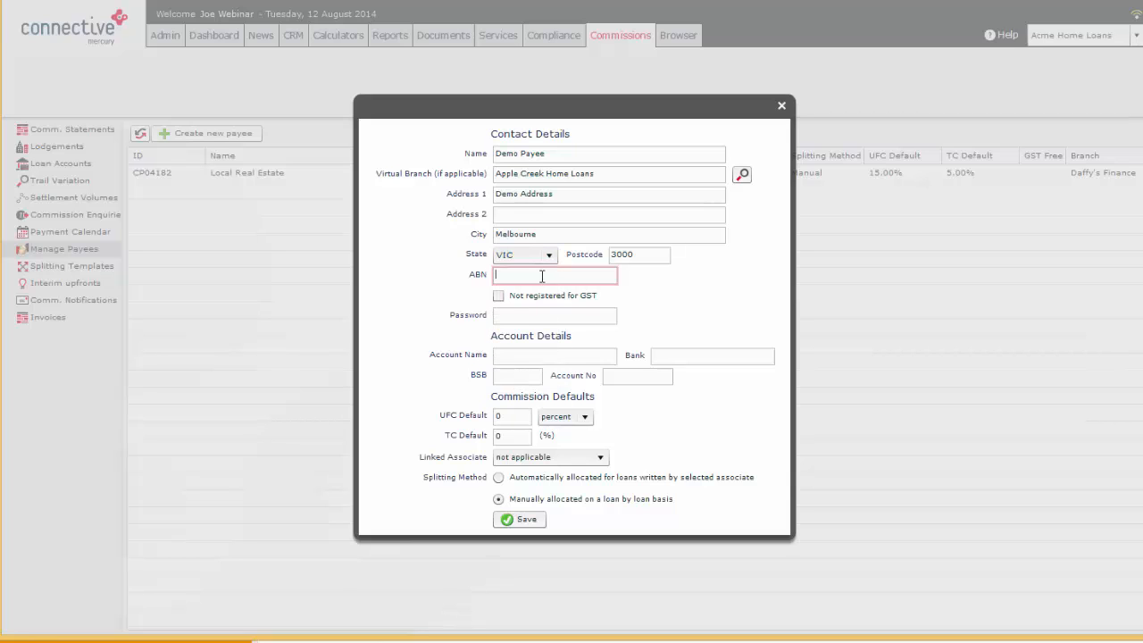
{"action": "type", "text": "123456"}
{"action": "left_click", "coordinate": [532, 319]}
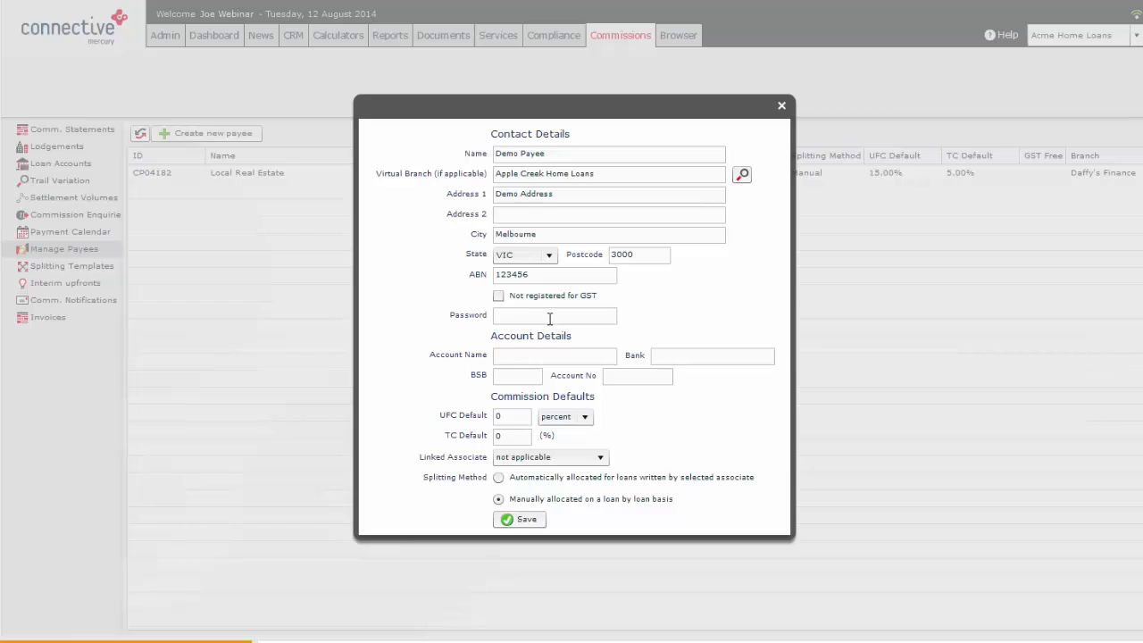
{"action": "left_click", "coordinate": [550, 319]}
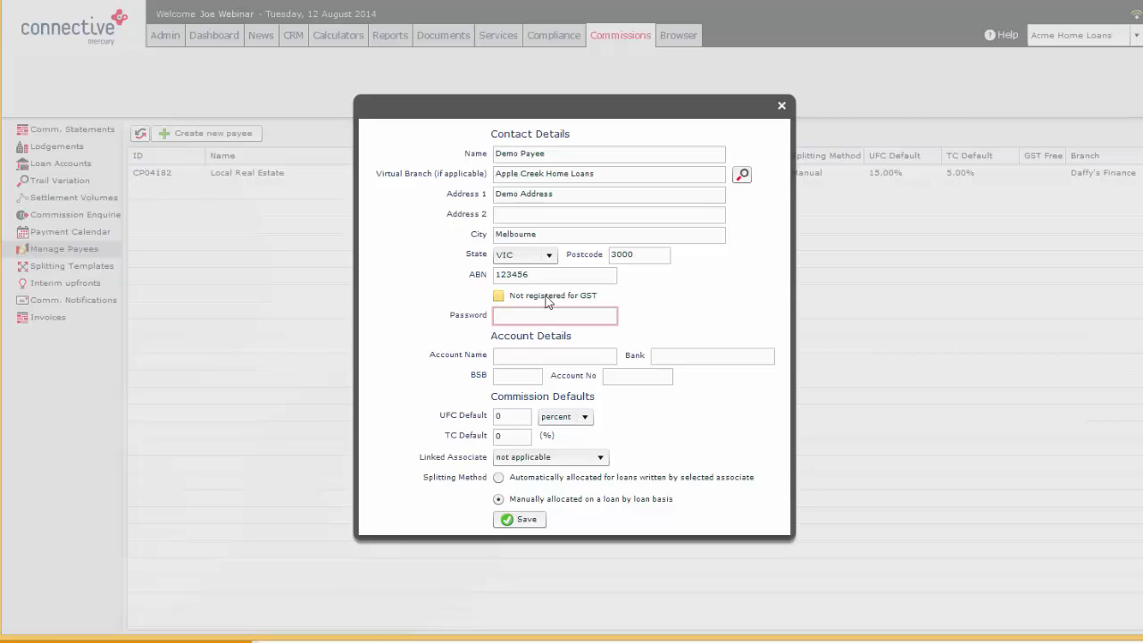
{"action": "type", "text": "password"}
{"action": "key", "text": "Tab"}
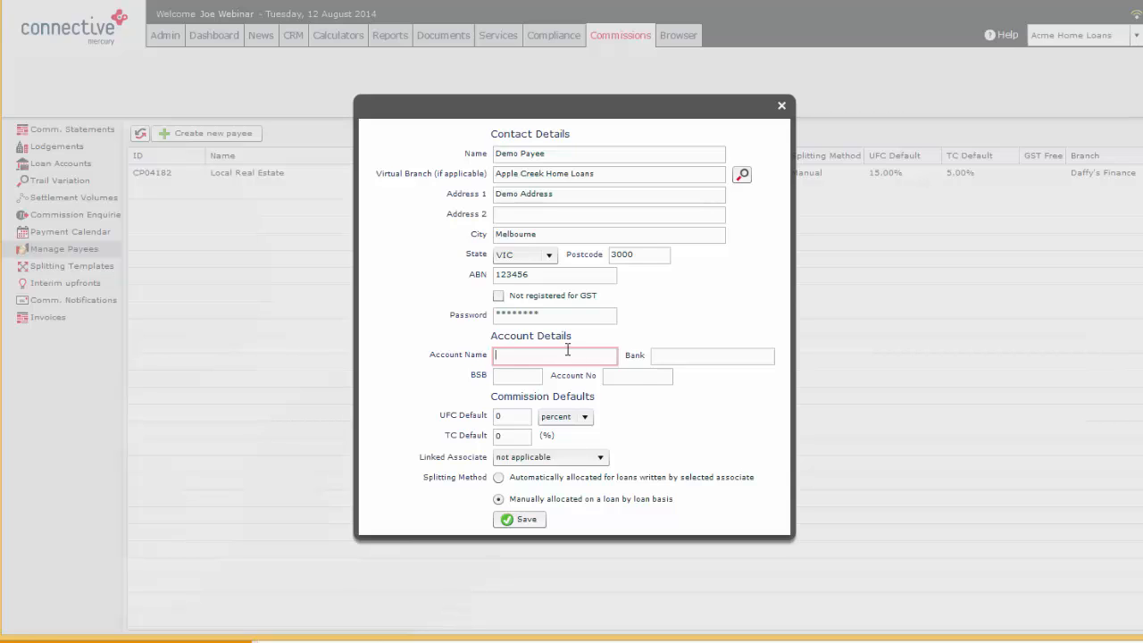
Set the payee's account name to Demo and enter a valid BSB number in the account details
{"action": "type", "text": "Demo"}
{"action": "left_click", "coordinate": [711, 357]}
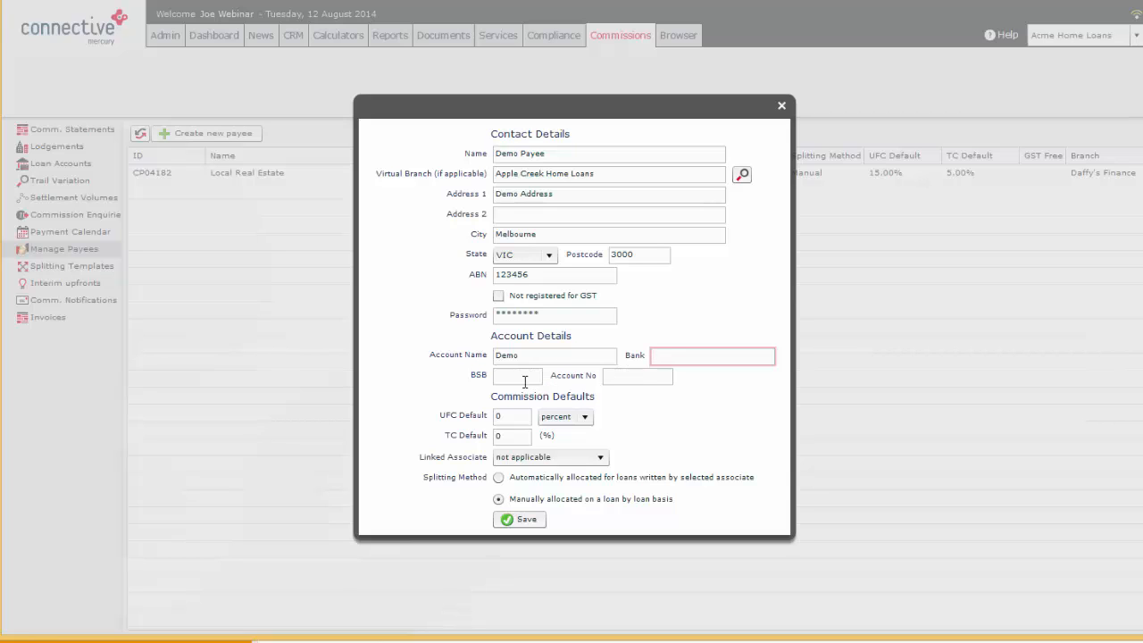
{"action": "left_click", "coordinate": [521, 379]}
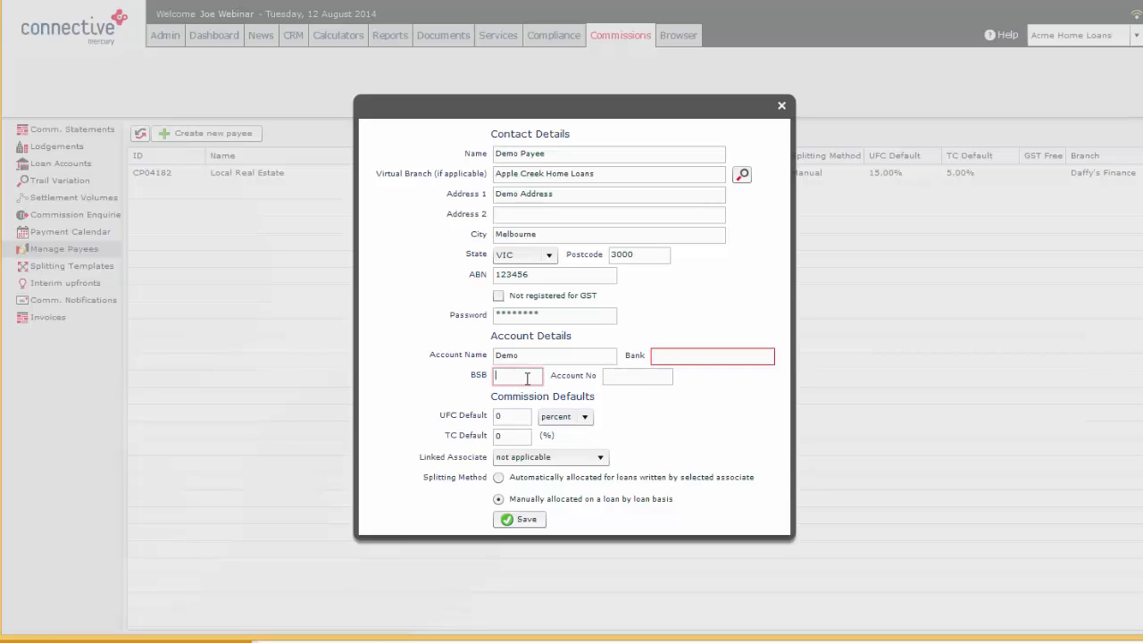
{"action": "type", "text": "123456"}
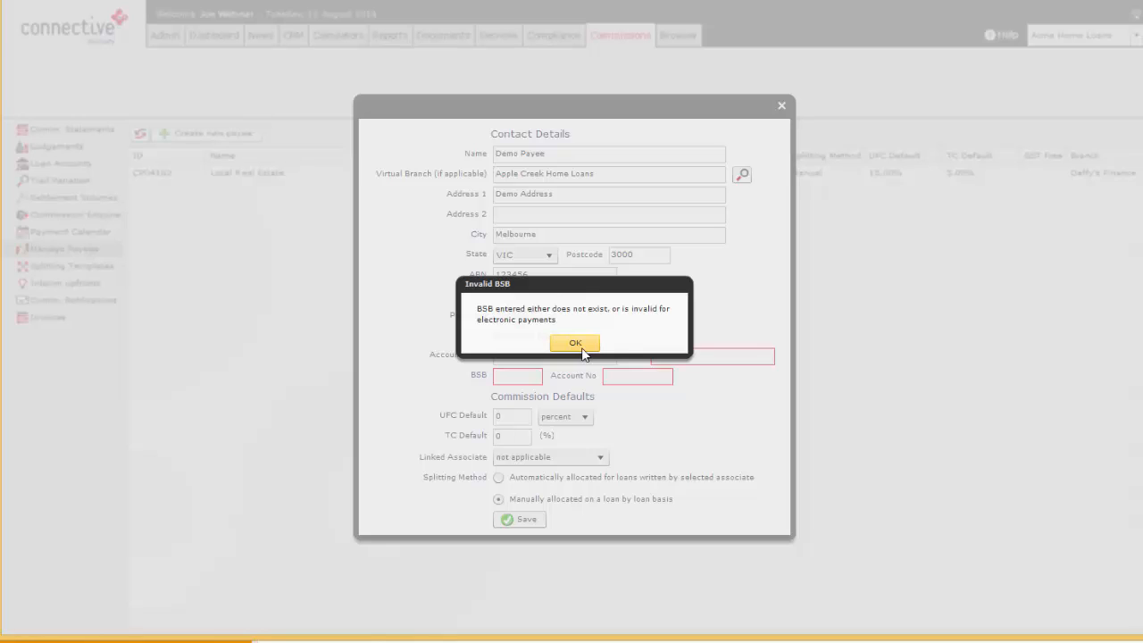
{"action": "left_click", "coordinate": [579, 347]}
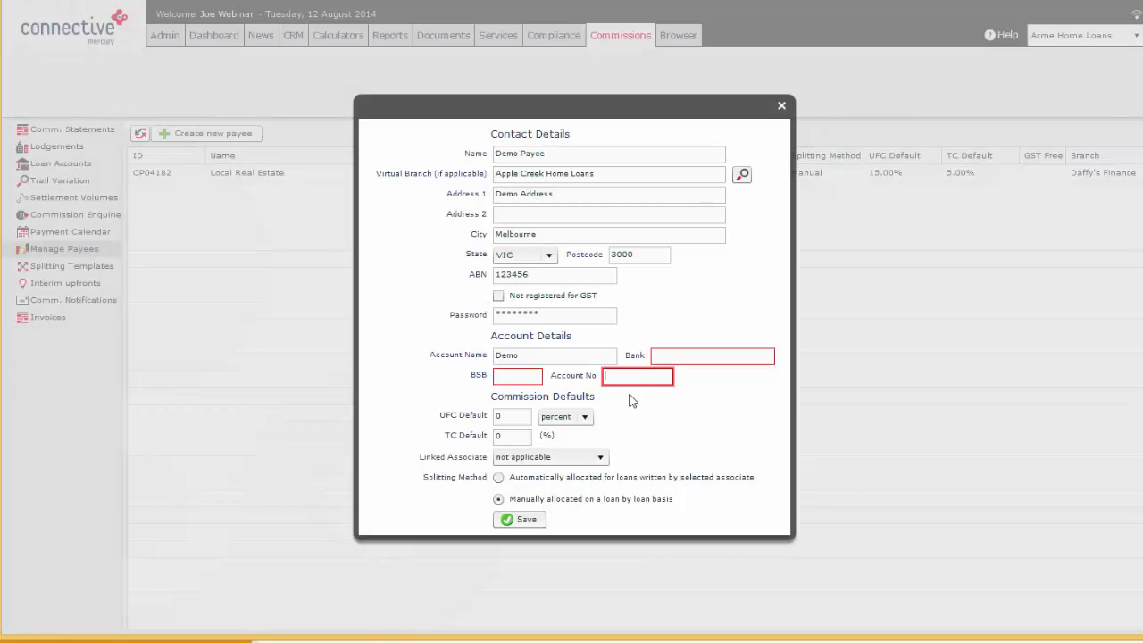
{"action": "key", "text": "shift+Tab"}
{"action": "type", "text": "064175"}
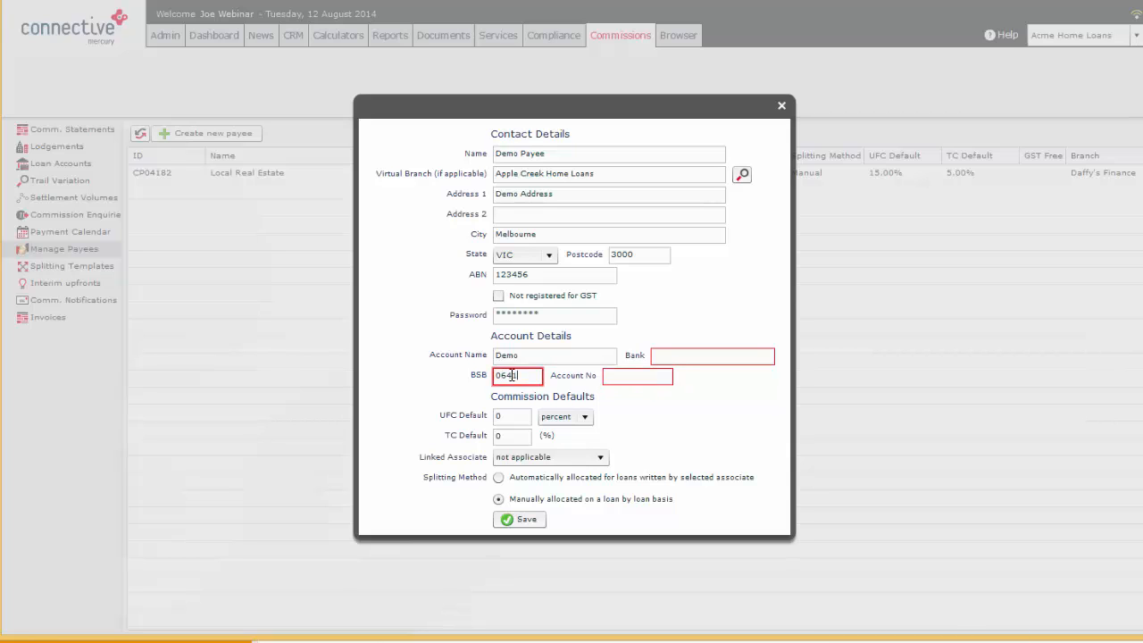
Set the payee's bank to test and enter the bank account number
{"action": "left_click", "coordinate": [684, 357]}
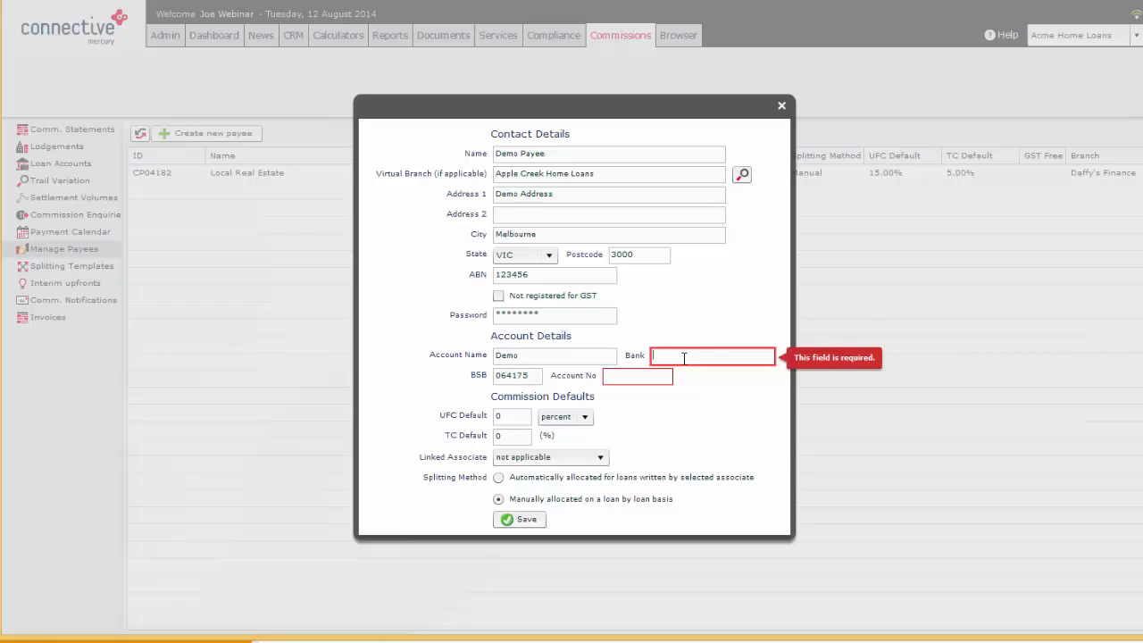
{"action": "type", "text": "test"}
{"action": "left_click", "coordinate": [651, 379]}
{"action": "type", "text": "234234234"}
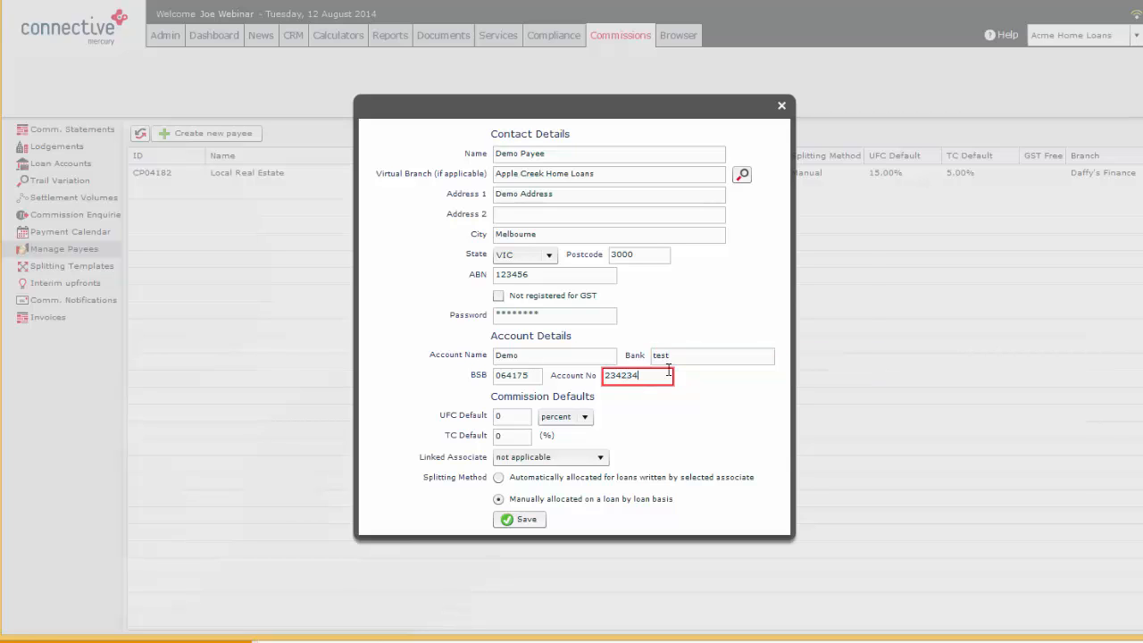
{"action": "left_click", "coordinate": [687, 356]}
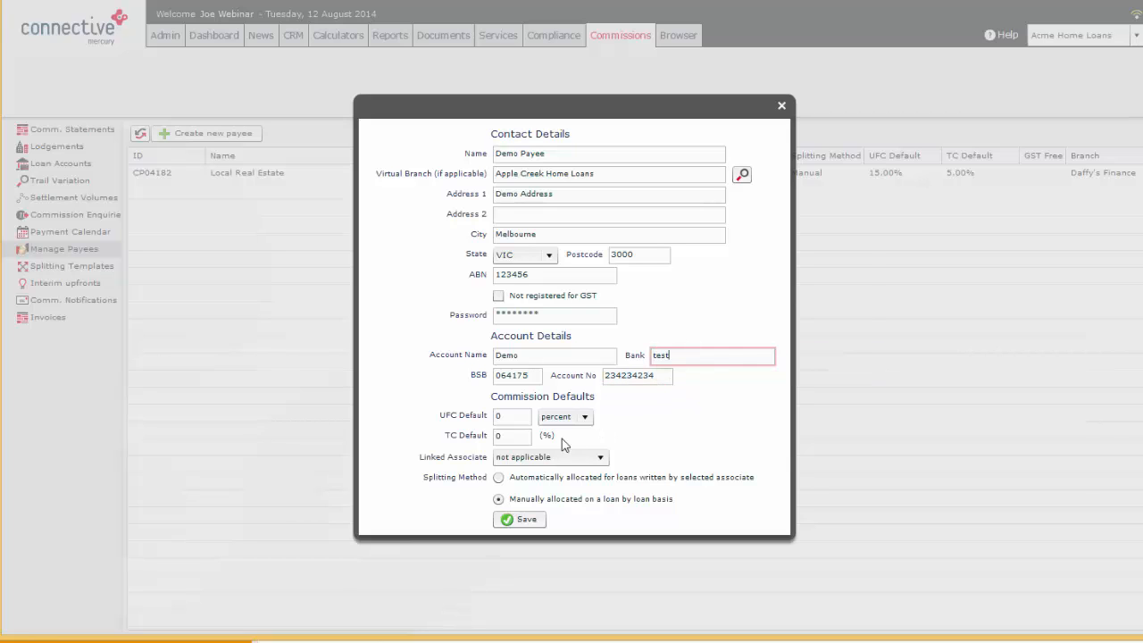
Try a UFC default of 100 using the other unit instead of percent
{"action": "left_click", "coordinate": [523, 417]}
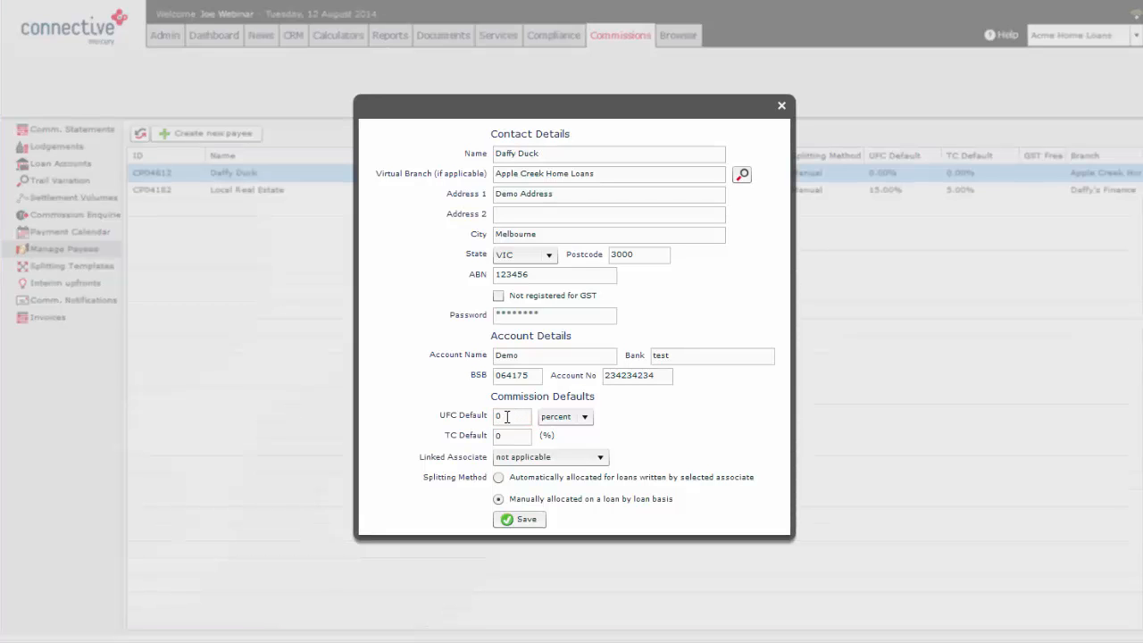
{"action": "left_click", "coordinate": [503, 417]}
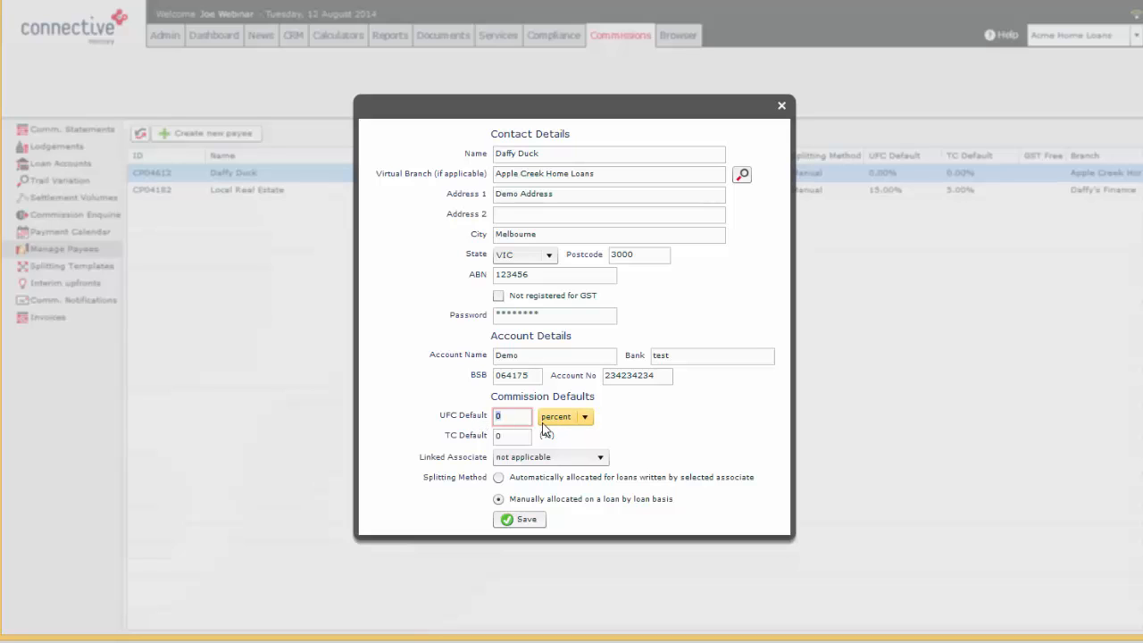
{"action": "left_click", "coordinate": [565, 422]}
{"action": "left_click", "coordinate": [556, 446]}
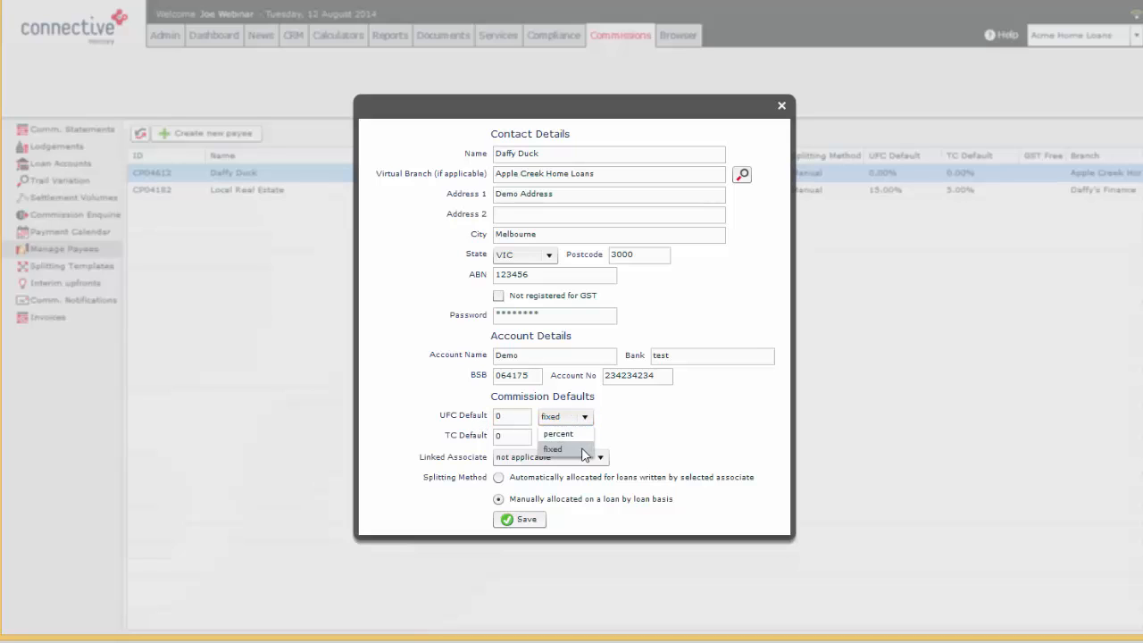
{"action": "left_click", "coordinate": [511, 416]}
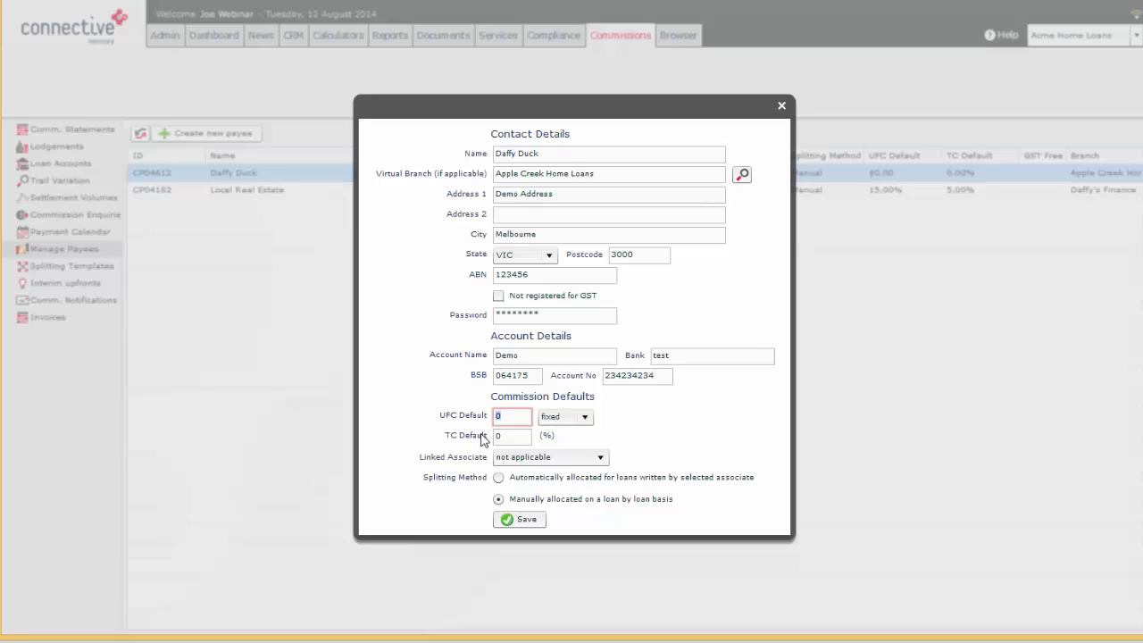
{"action": "type", "text": "100"}
{"action": "left_click", "coordinate": [522, 437]}
Set the payee's UFC default to 50 percent and the TC default to 50%
{"action": "left_click", "coordinate": [575, 422]}
{"action": "left_click", "coordinate": [574, 417]}
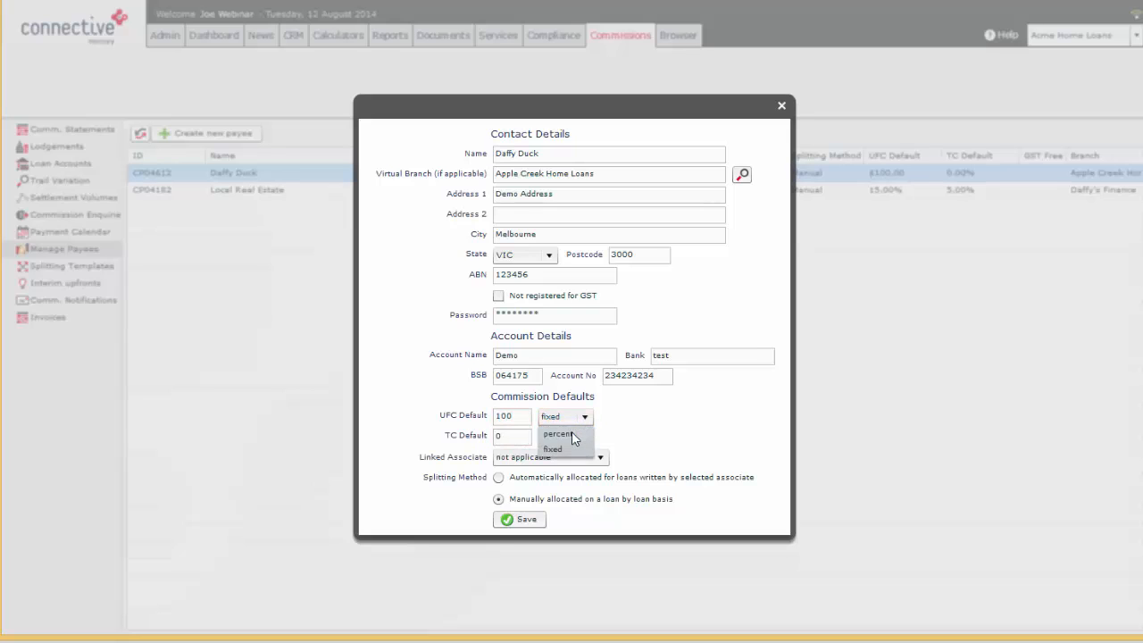
{"action": "left_click", "coordinate": [572, 432]}
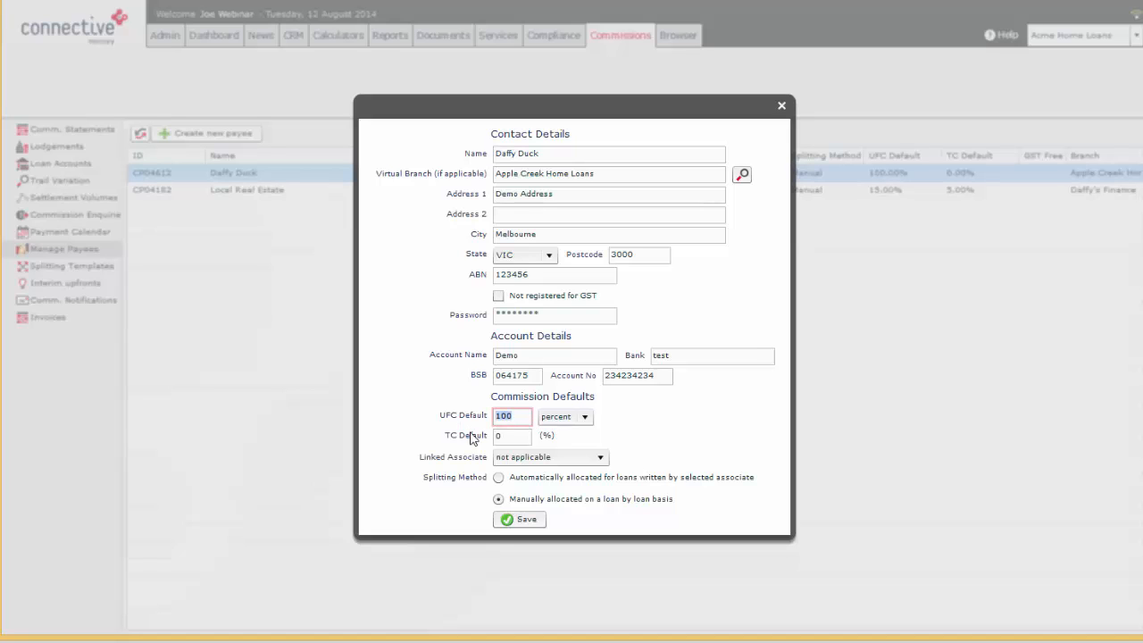
{"action": "type", "text": "50"}
{"action": "left_click", "coordinate": [515, 438]}
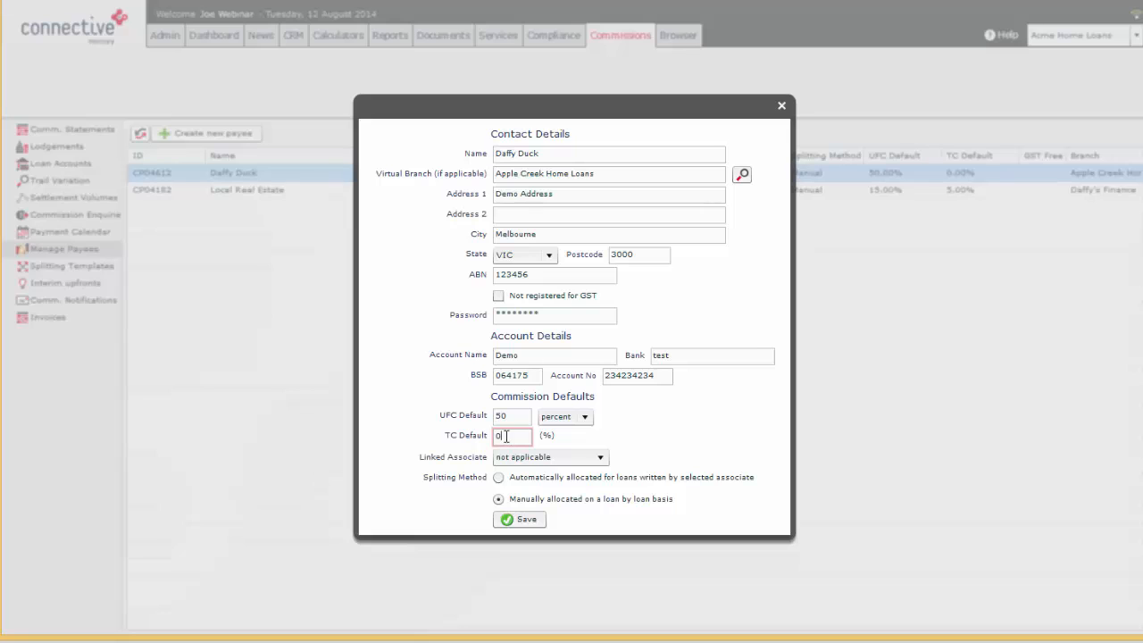
{"action": "type", "text": "50"}
{"action": "left_click", "coordinate": [517, 420]}
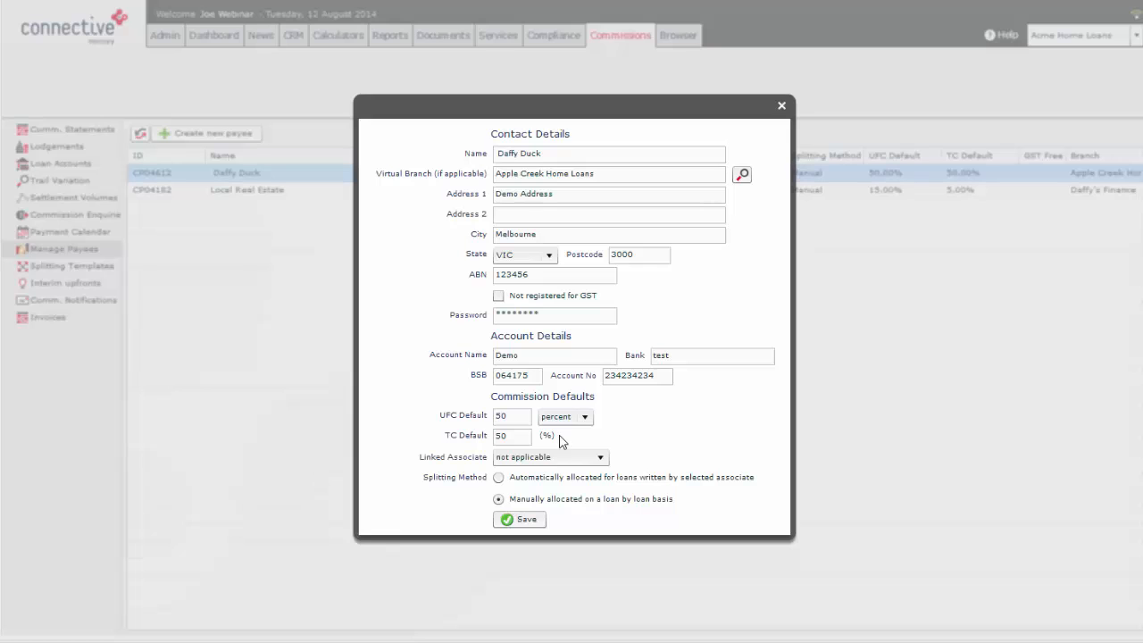
Link the payee to the associate of the same name and set the splitting method to manual allocation on a loan by loan basis
{"action": "left_click", "coordinate": [532, 459]}
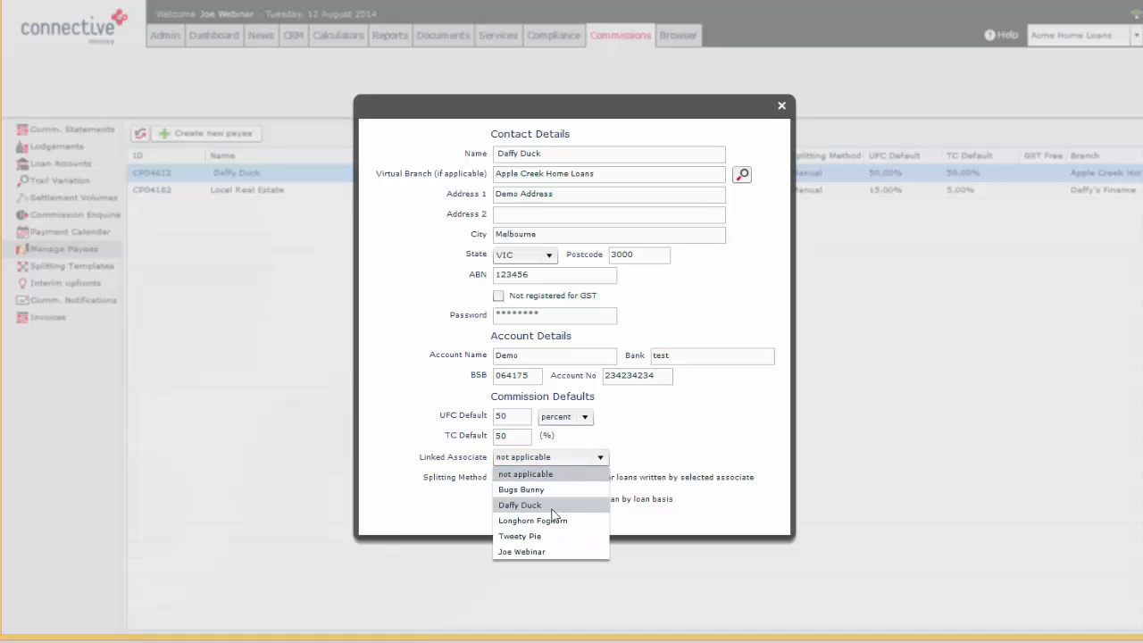
{"action": "left_click", "coordinate": [523, 505]}
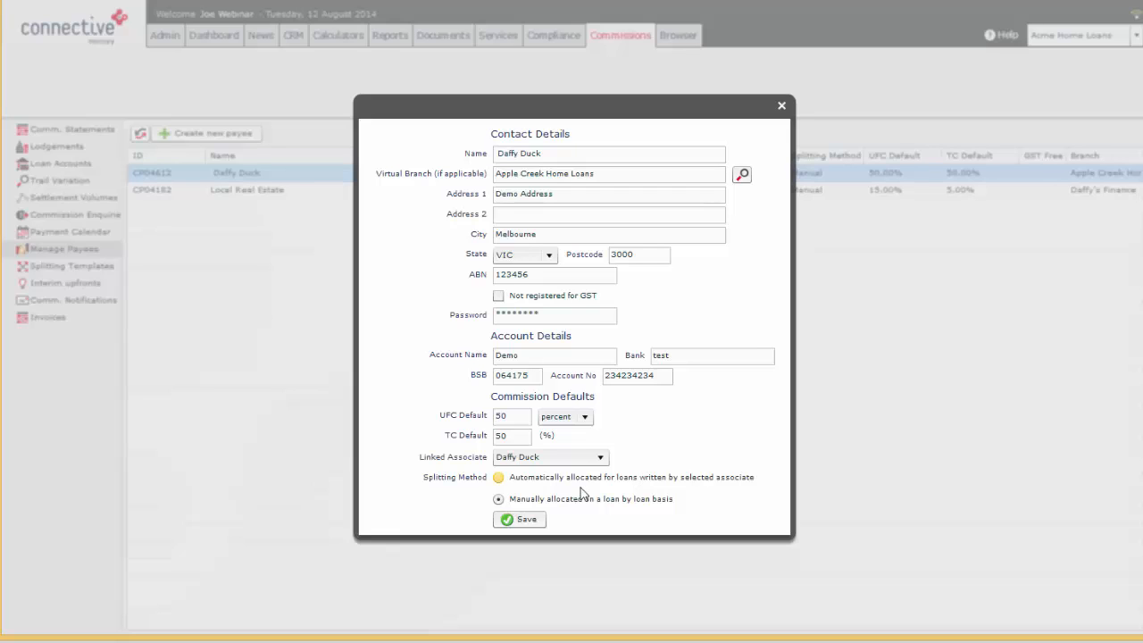
{"action": "left_click", "coordinate": [526, 482]}
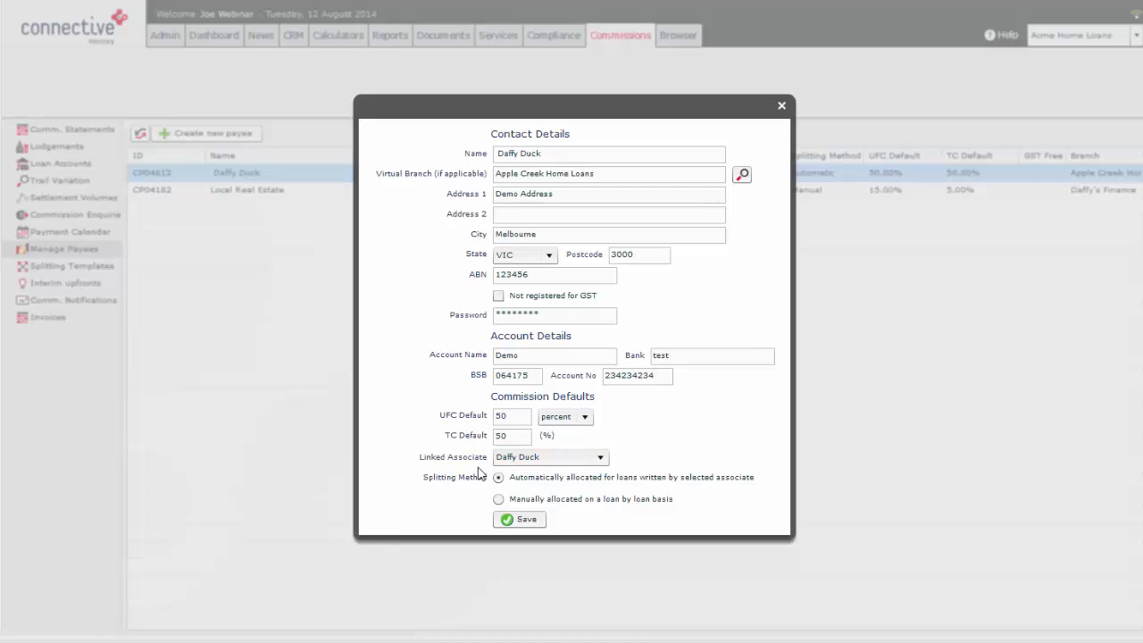
{"action": "left_click", "coordinate": [548, 500]}
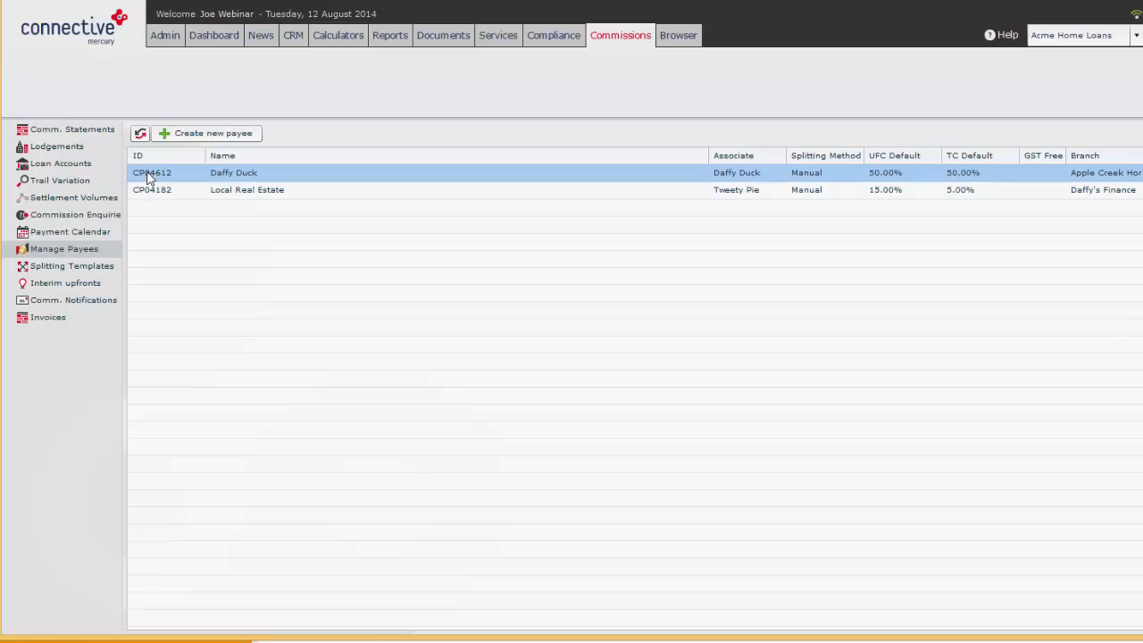
Reopen the first payee's details and examine the password field
{"action": "double_click", "coordinate": [234, 173]}
{"action": "left_click_drag", "start_coordinate": [552, 312], "coordinate": [501, 321]}
{"action": "left_click", "coordinate": [554, 315]}
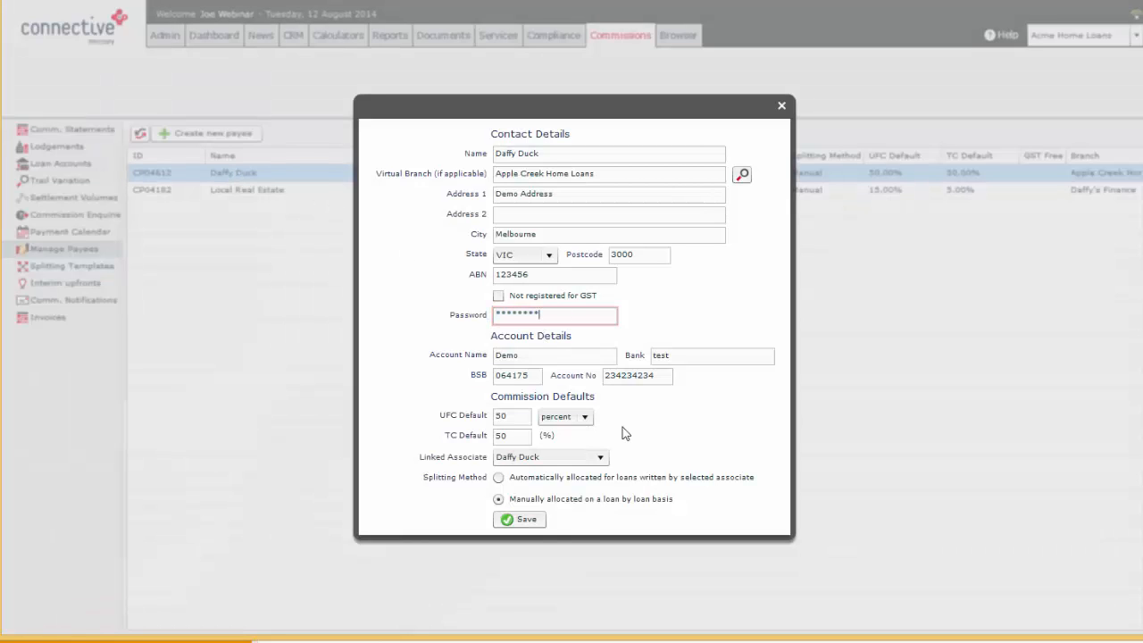
Save the payee's details and bring the separate browser window with the Mercury login page into full view
{"action": "left_click", "coordinate": [522, 523]}
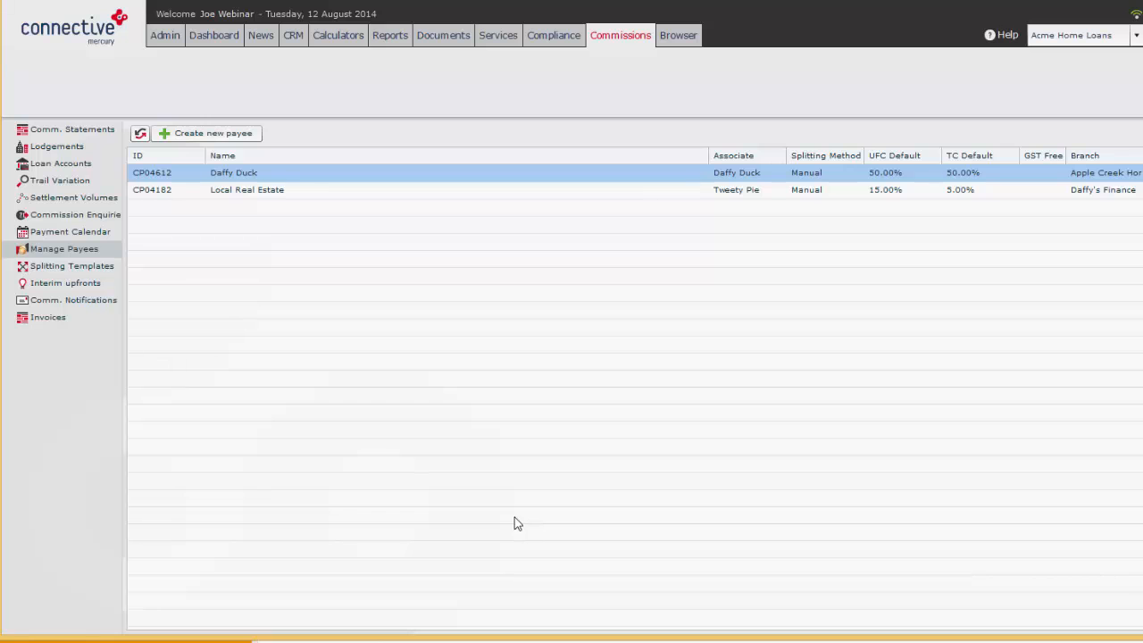
{"action": "left_click_drag", "start_coordinate": [1142, 86], "coordinate": [290, 8]}
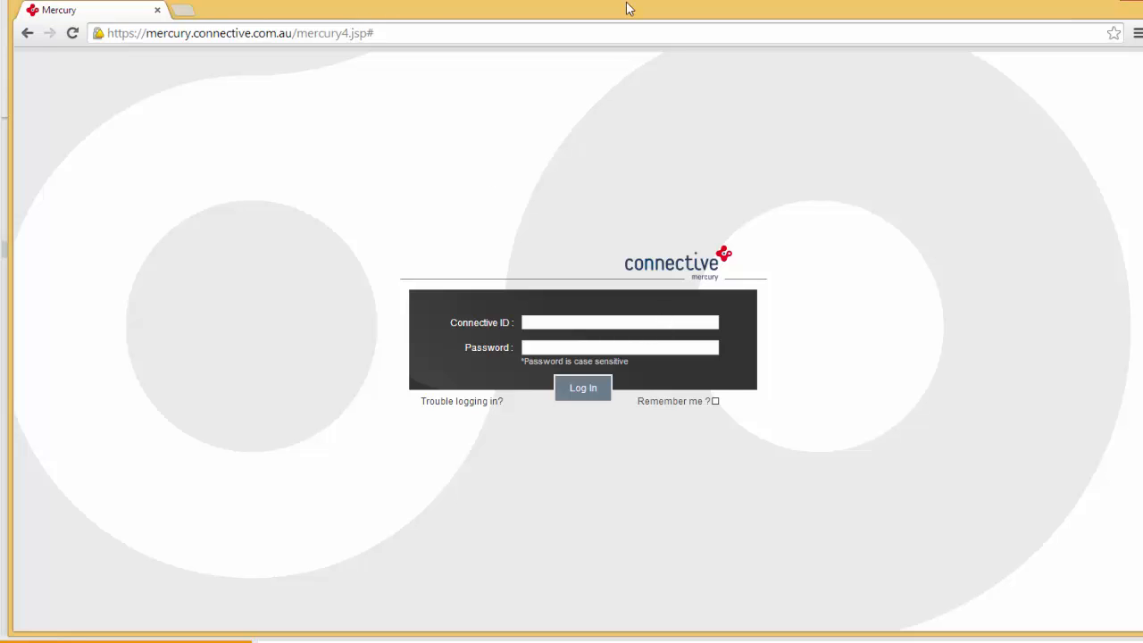
{"action": "mouse_move", "coordinate": [628, 8]}
{"action": "left_mouse_down"}
{"action": "mouse_move", "coordinate": [1142, 0]}
{"action": "mouse_move", "coordinate": [865, 44]}
{"action": "mouse_move", "coordinate": [616, 12]}
{"action": "left_mouse_up"}
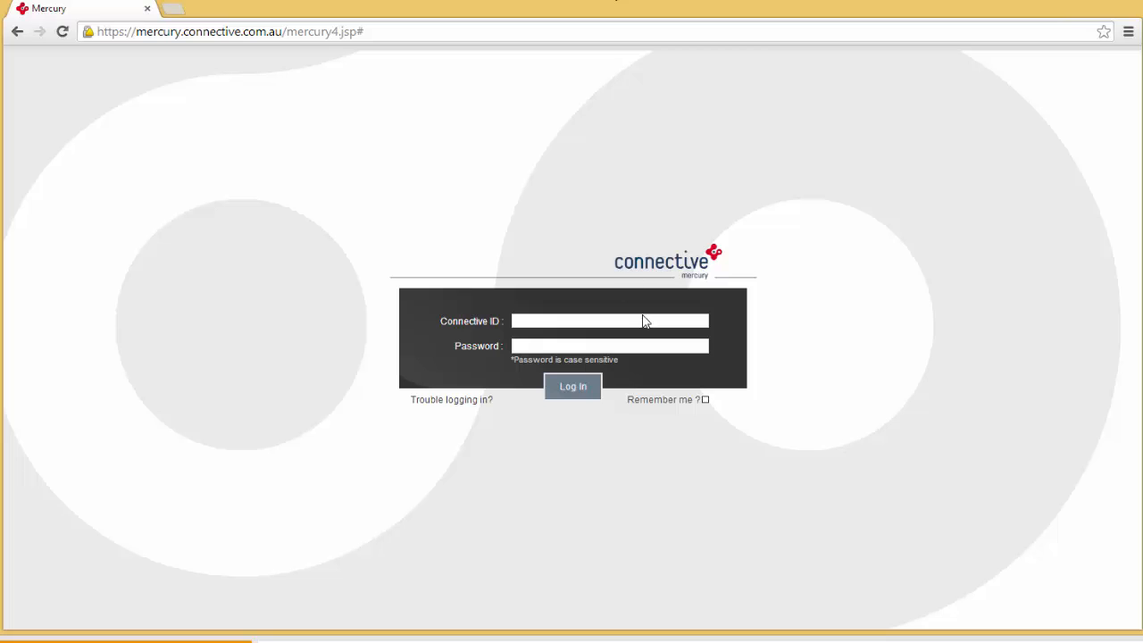
Log in to Mercury as the payee, entering the payee's Connective ID and the account password
{"action": "left_click", "coordinate": [645, 322]}
{"action": "type", "text": "cp04612"}
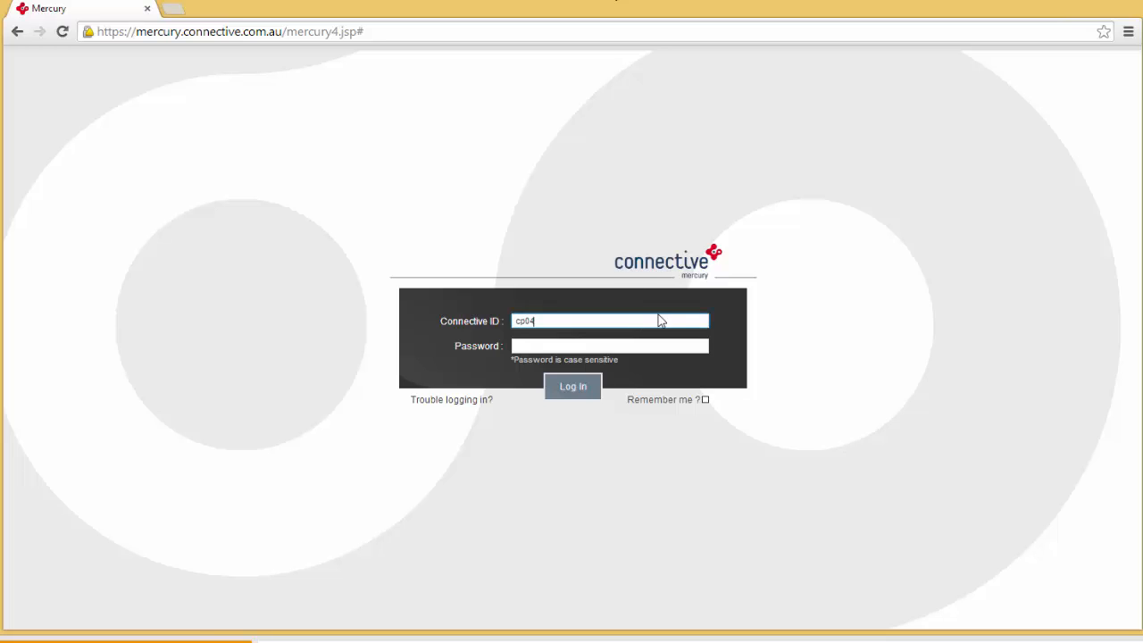
{"action": "left_click", "coordinate": [537, 346]}
{"action": "type", "text": "********"}
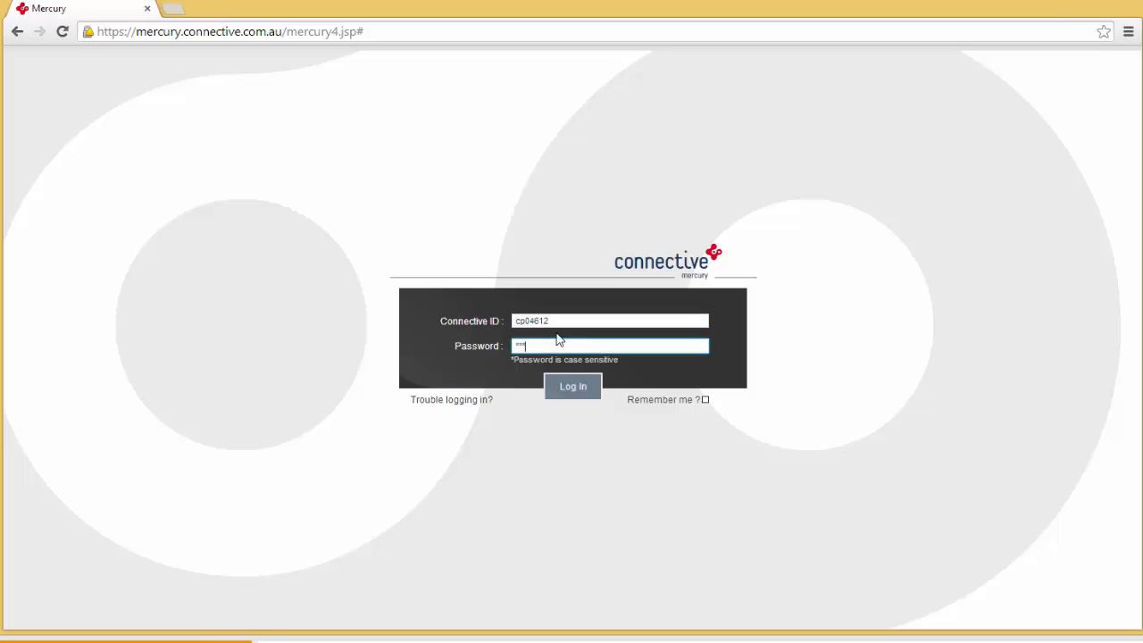
{"action": "key", "text": "Return"}
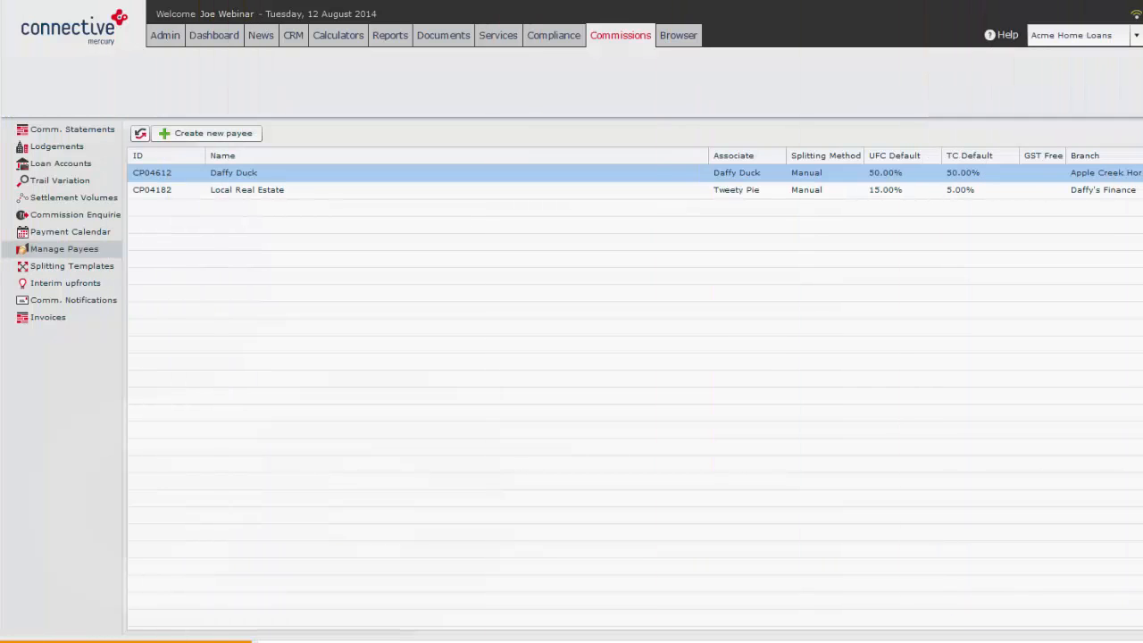
In the broker's Mercury session, open the ACME Home Loans commission statement for the period 01/06/10 - 30/06/10
{"action": "left_click", "coordinate": [88, 131]}
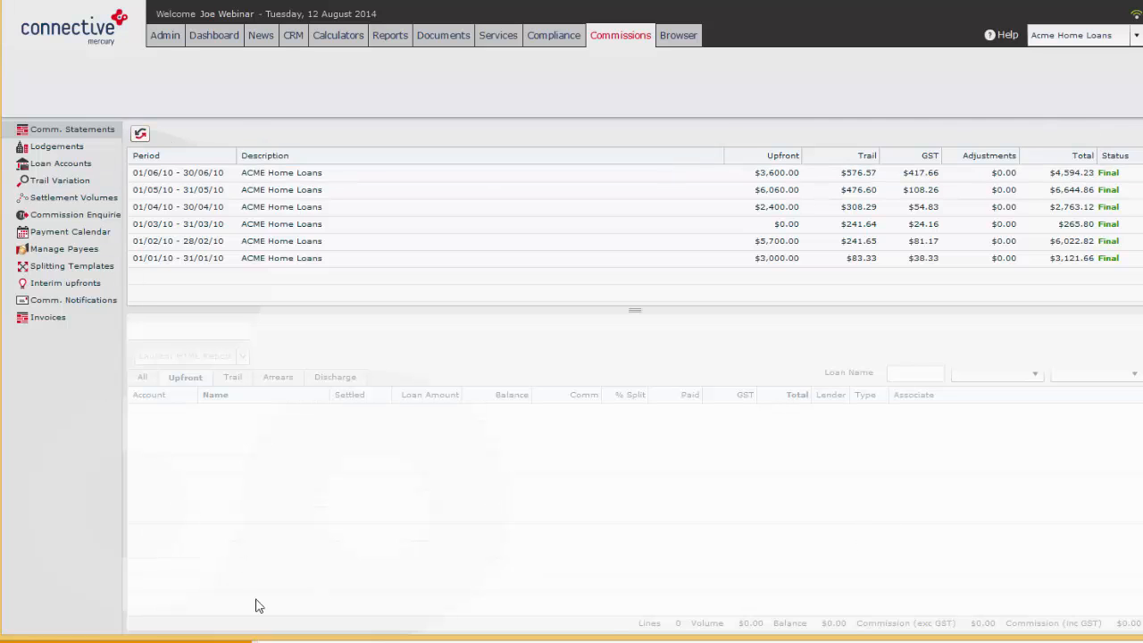
{"action": "left_click", "coordinate": [328, 173]}
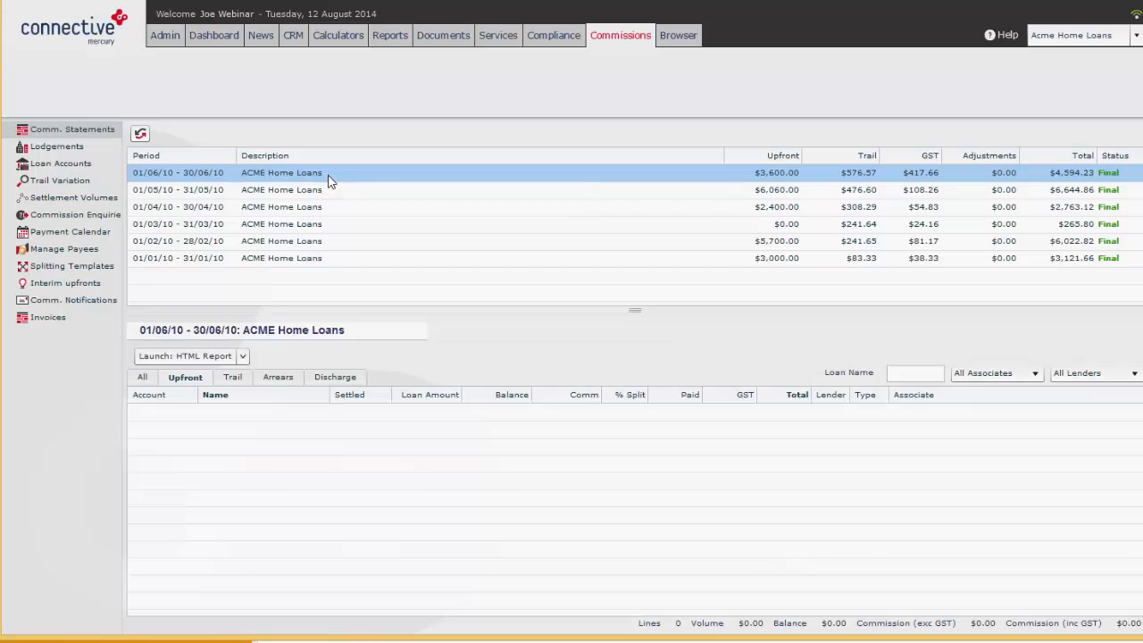